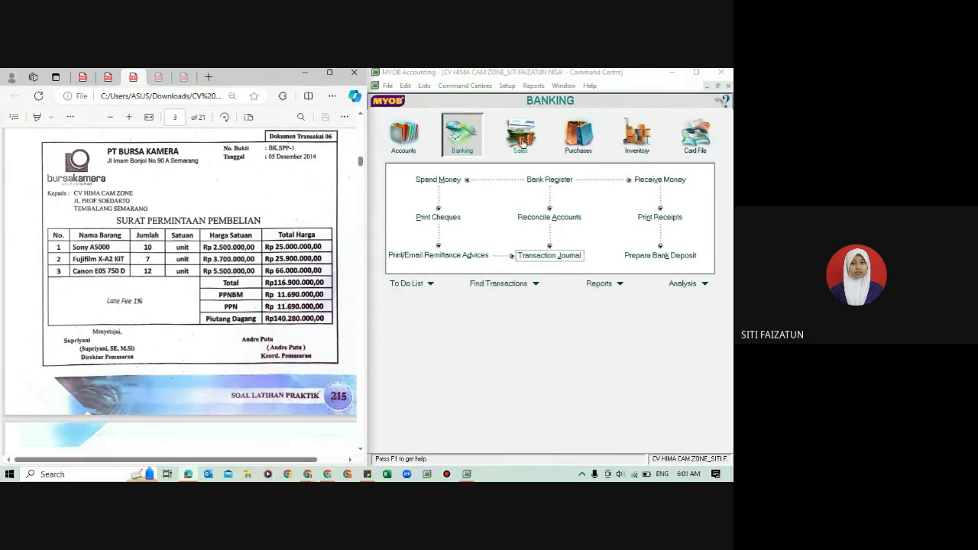
Start a new purchase entry of type ORDER for the supplier PT BURSA KAMERA
left_click(578, 143)
left_click(579, 143)
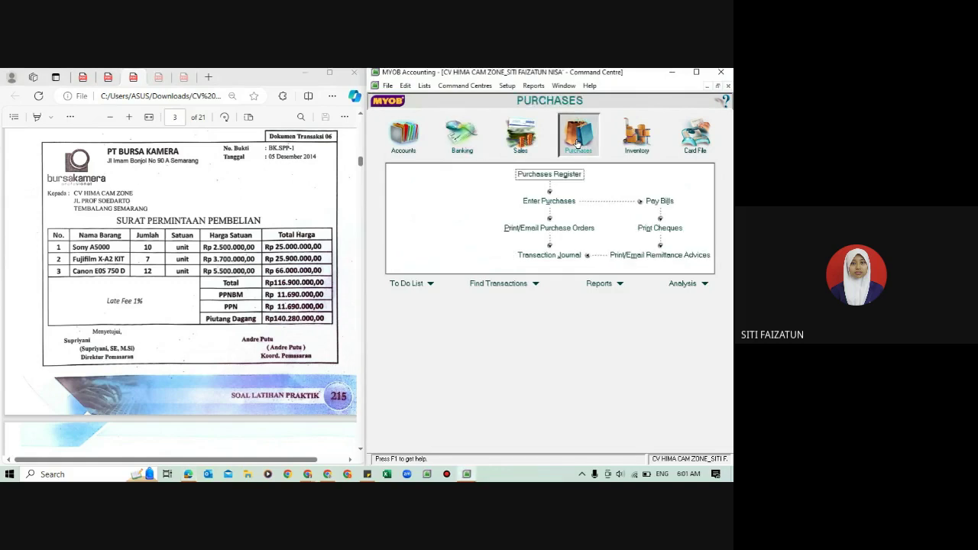
left_click(571, 202)
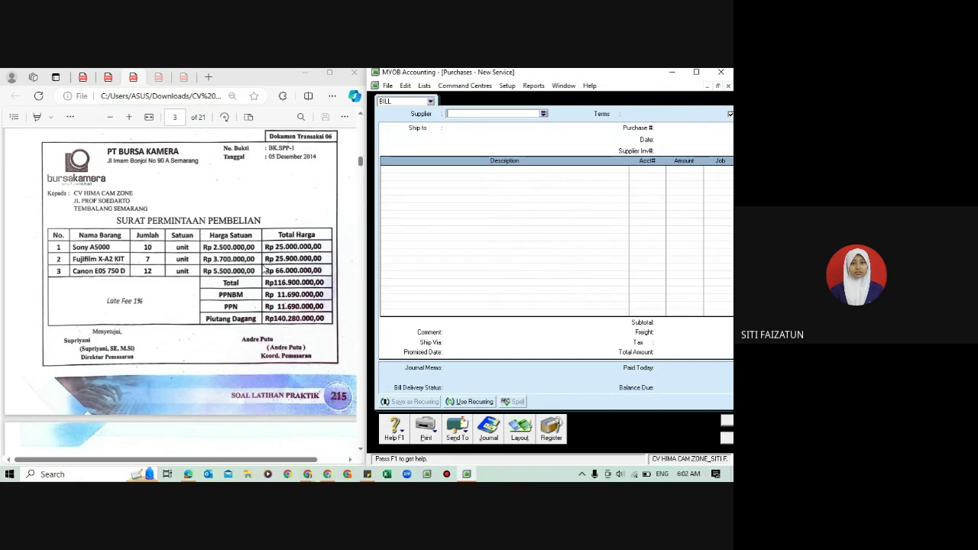
left_click(393, 102)
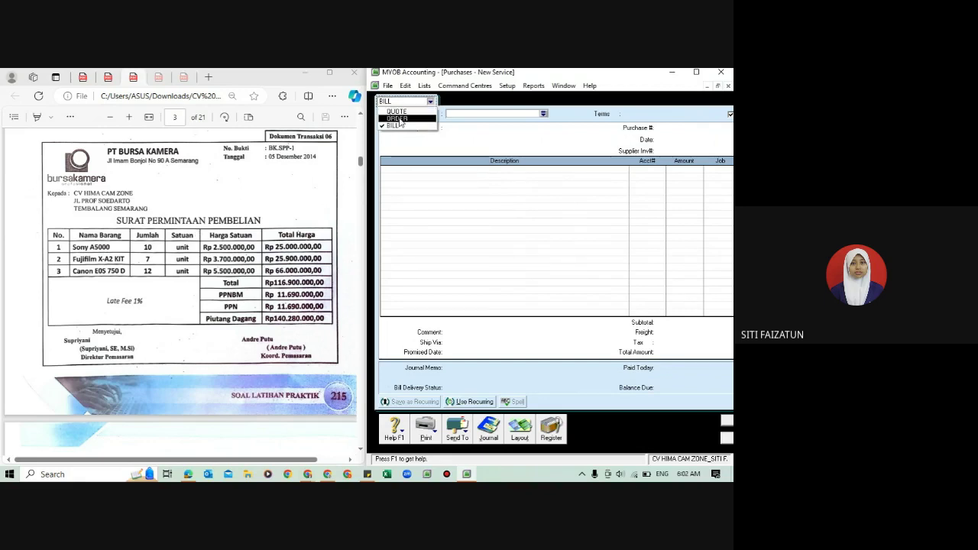
left_click(397, 118)
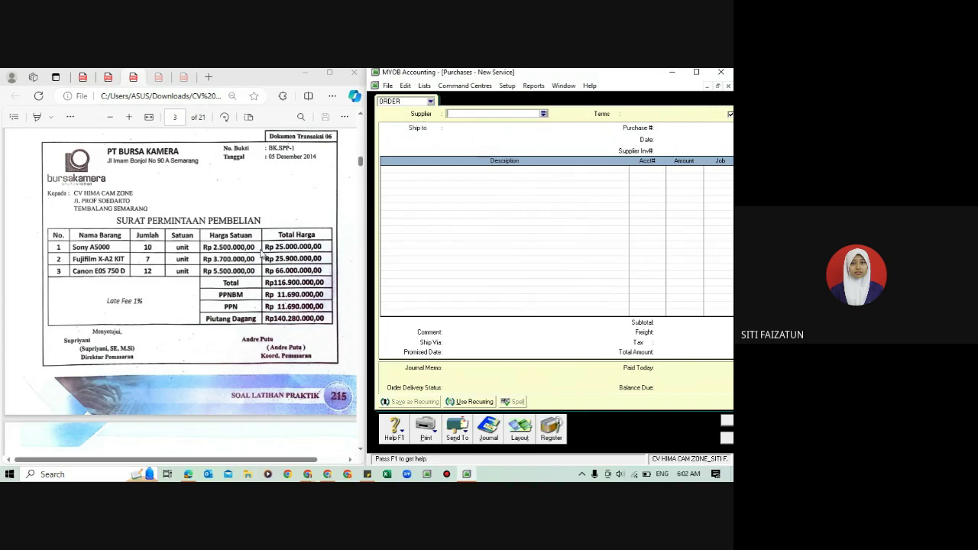
type("PT BURSA KAMERA")
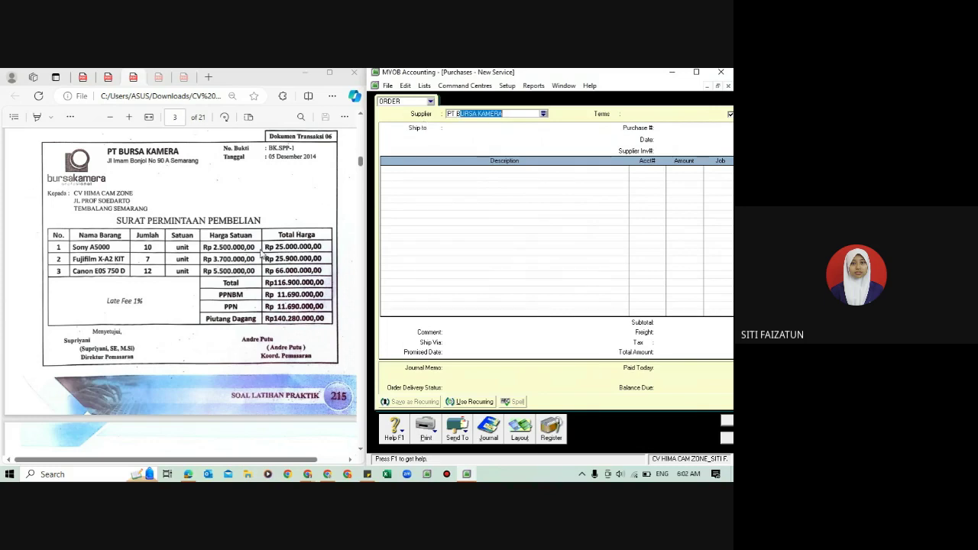
key("Tab")
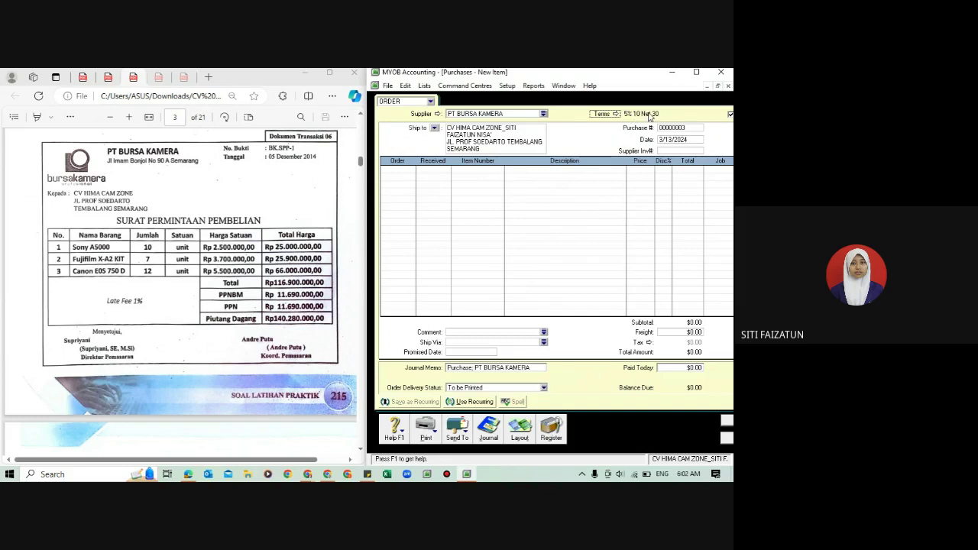
Enter the purchase request's document number as the purchase number and set the order date to 12/5/2014
left_click(680, 128)
type("BK.SPP-1")
key("Tab")
type("12/5")
type("/2014")
key("Tab")
Add the first order line with 10 units of item SN-A50 (SONY A5000) at a price of 2,500,000
type("10")
key("Tab")
key("Tab")
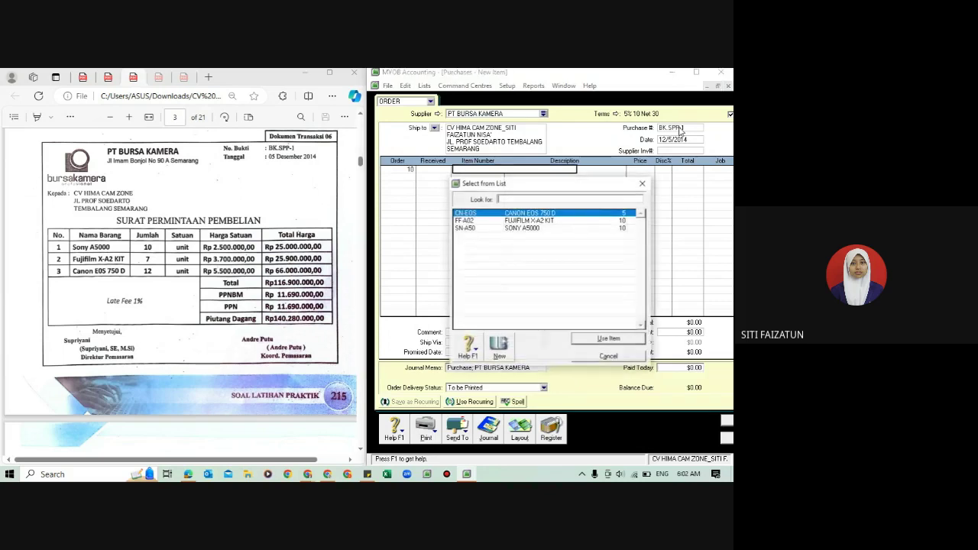
type("SN-A50")
left_click(523, 228)
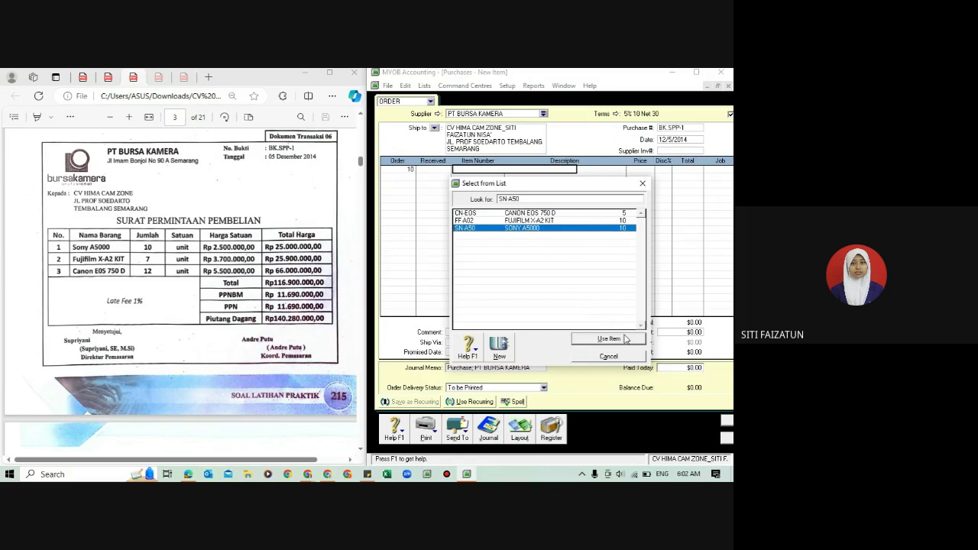
left_click(610, 339)
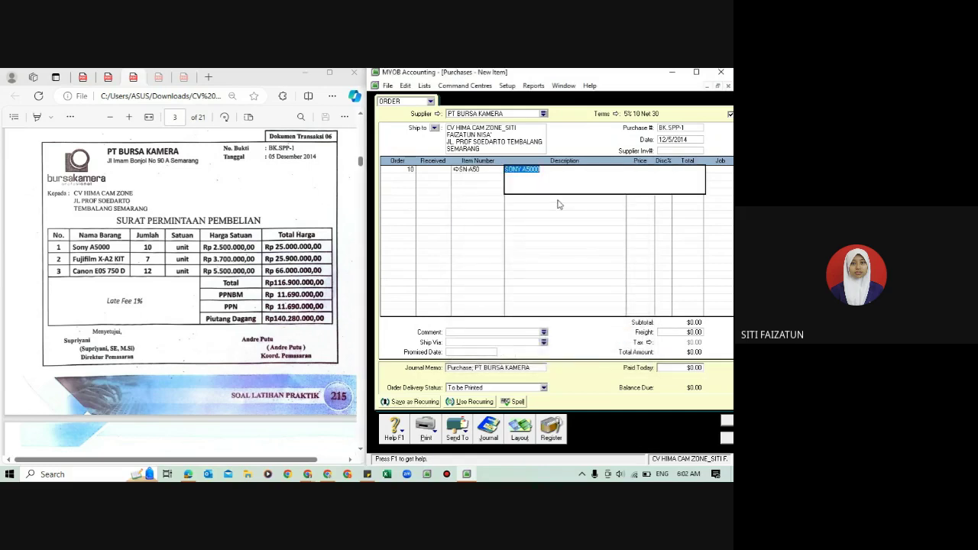
key("Tab")
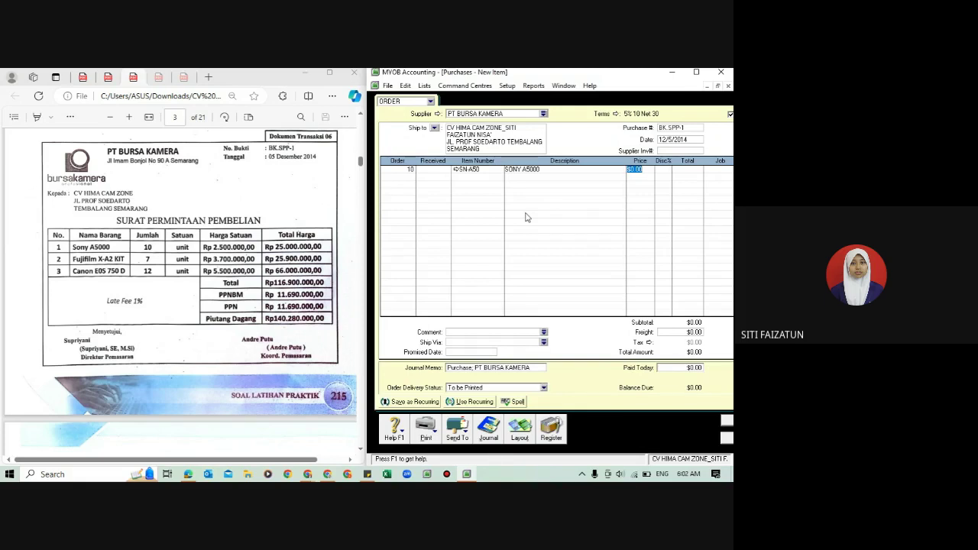
type("2500000")
key("Tab")
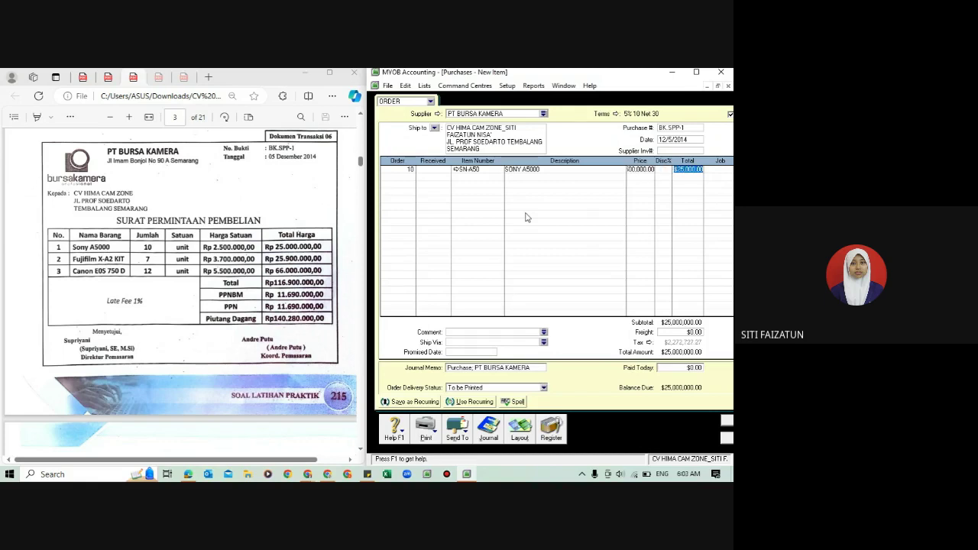
Narrow the source document's window, widen the purchase window to show all order columns, and adjust the document's zoom to fit its table
left_click(241, 259)
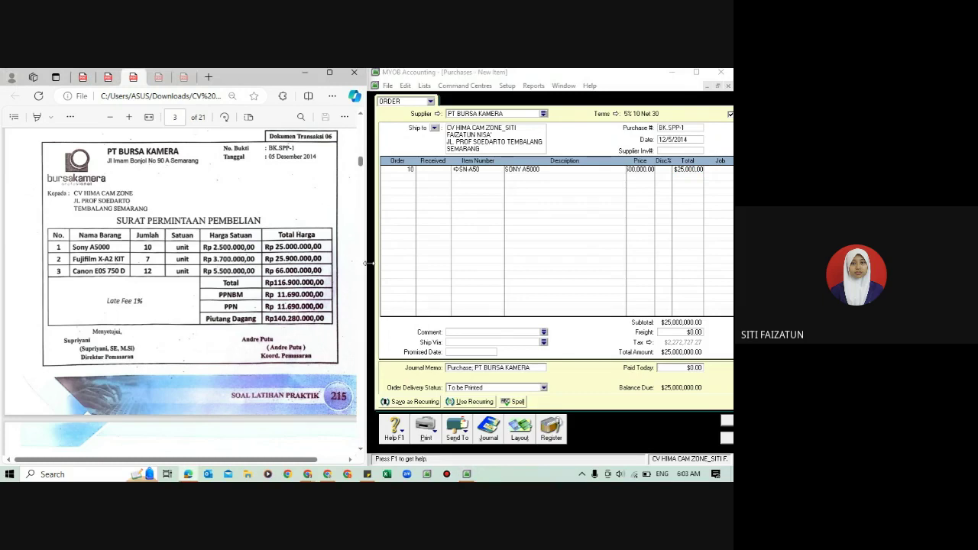
left_click_drag(367, 263, 322, 264)
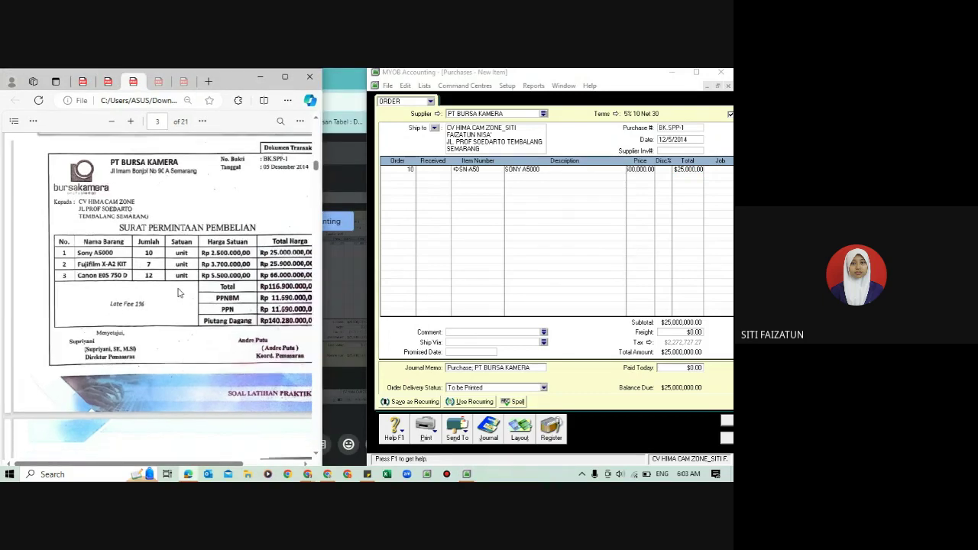
scroll(178, 292, "down", 2, "ctrl")
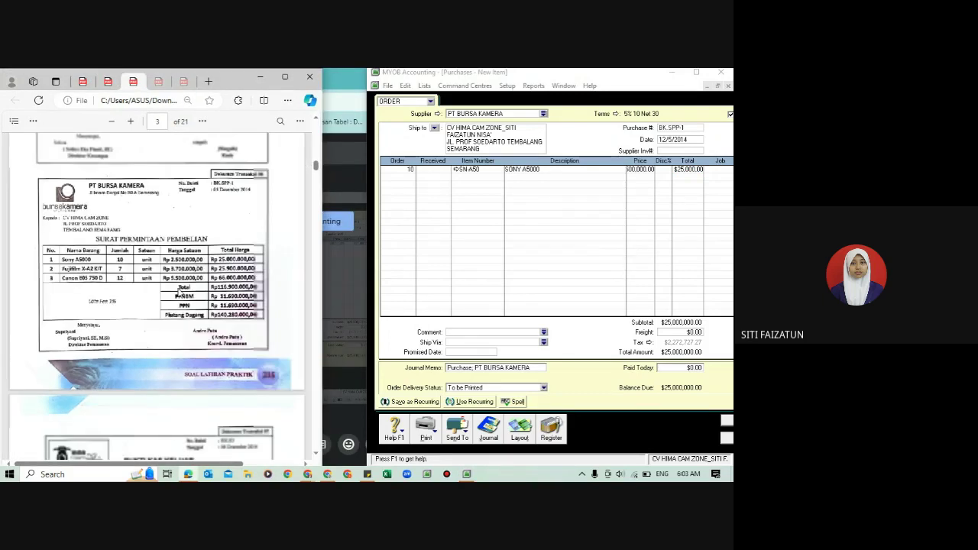
left_click(370, 257)
left_click_drag(372, 256, 307, 269)
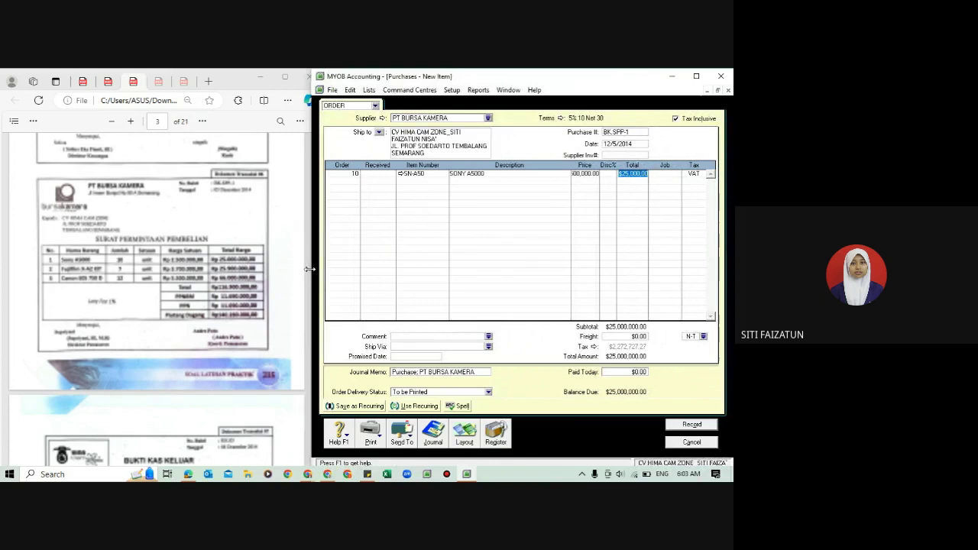
left_click(252, 283)
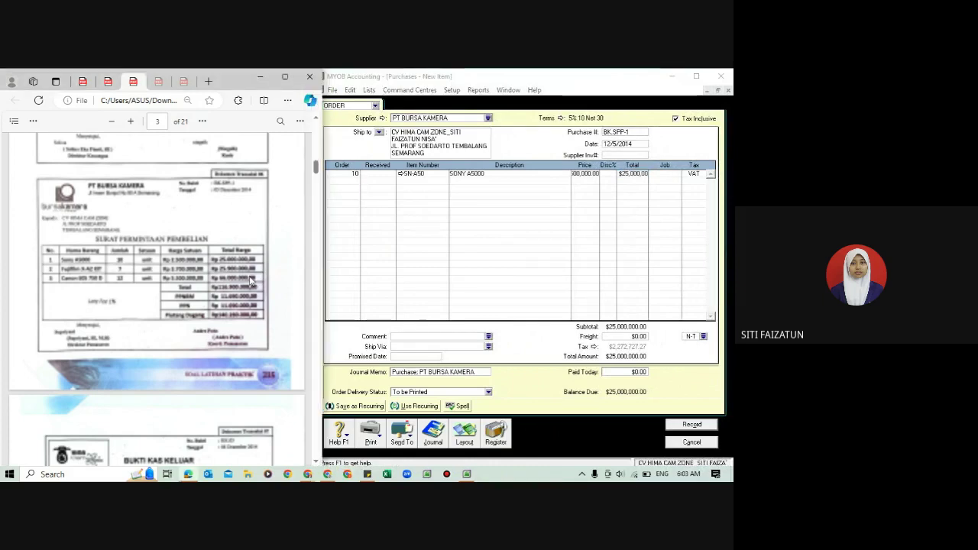
left_click(360, 219)
left_click(317, 233)
left_click(347, 181)
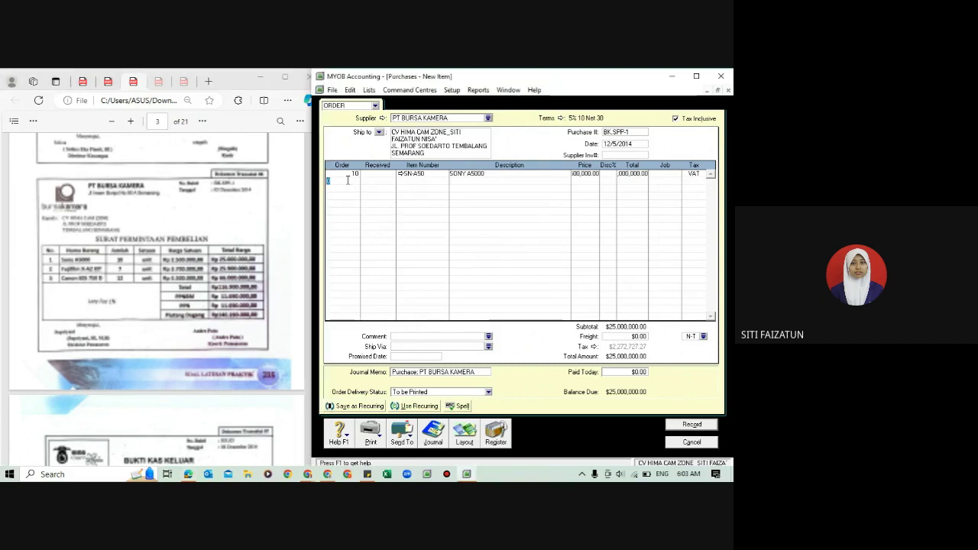
left_click(204, 251)
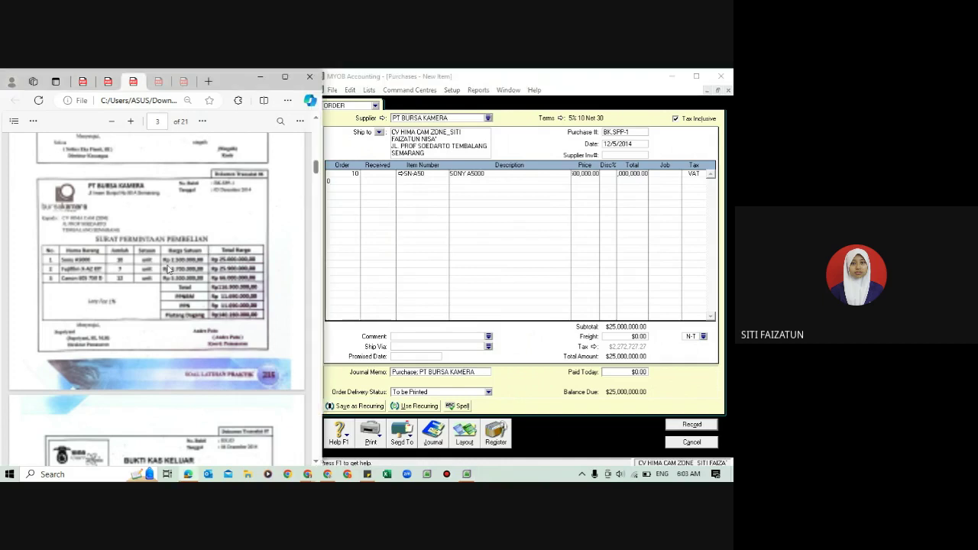
scroll(168, 269, "up", 1)
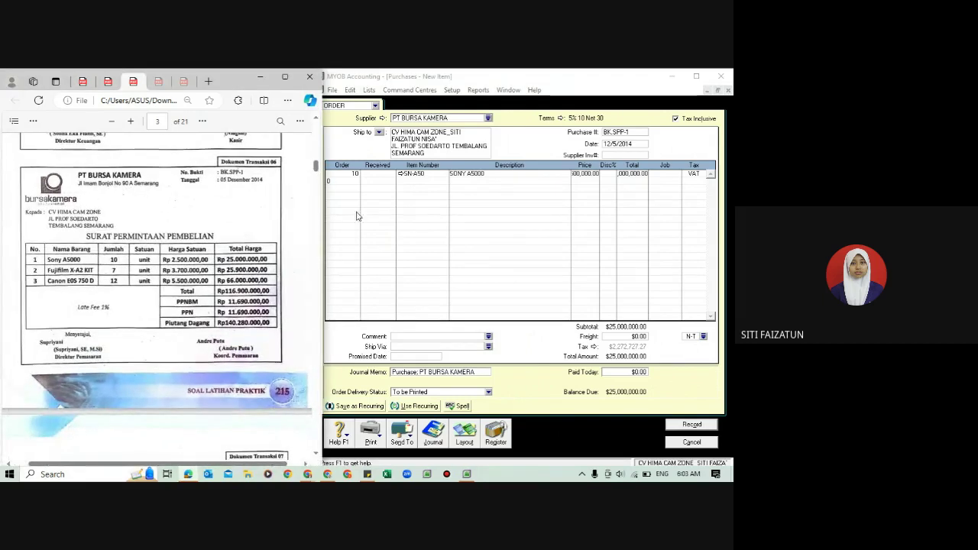
Add the second order line with 7 units of item FF-A02 (FUJIFILM X-A2 KIT) at a price of 3,700,000
left_click(339, 182)
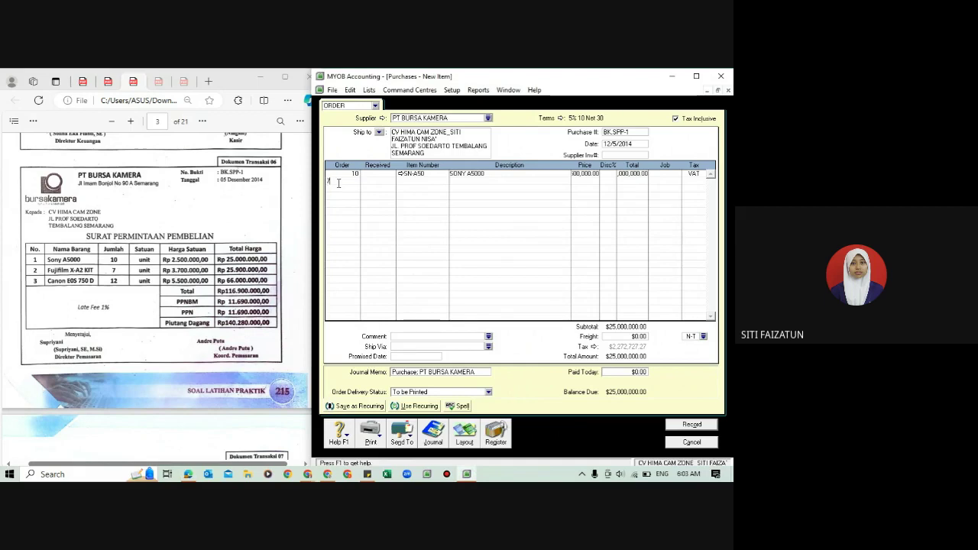
key("Tab")
key("Tab")
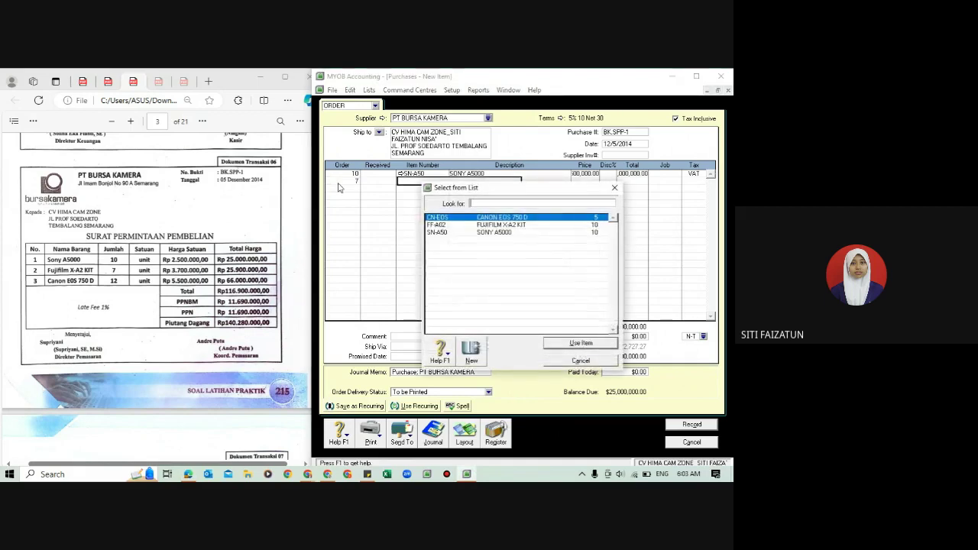
left_click(496, 225)
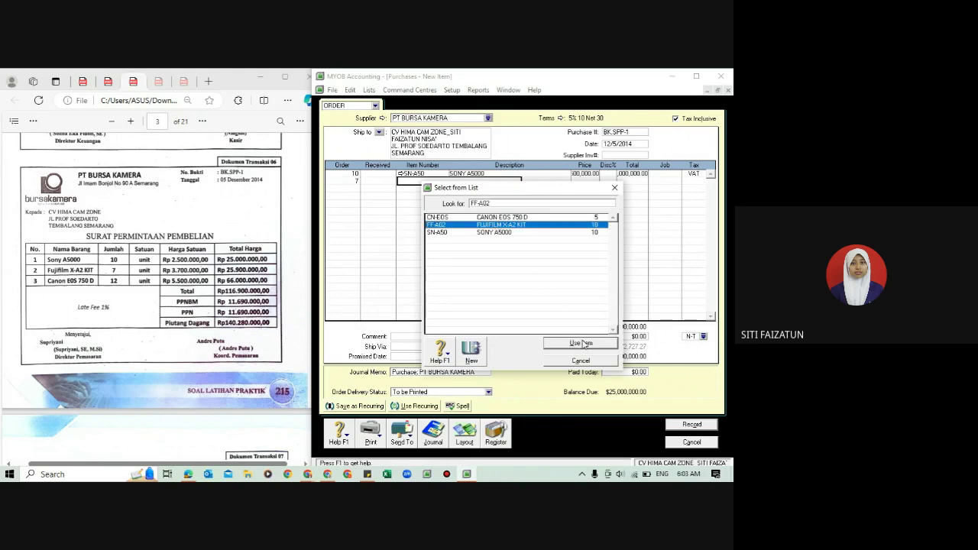
left_click(581, 343)
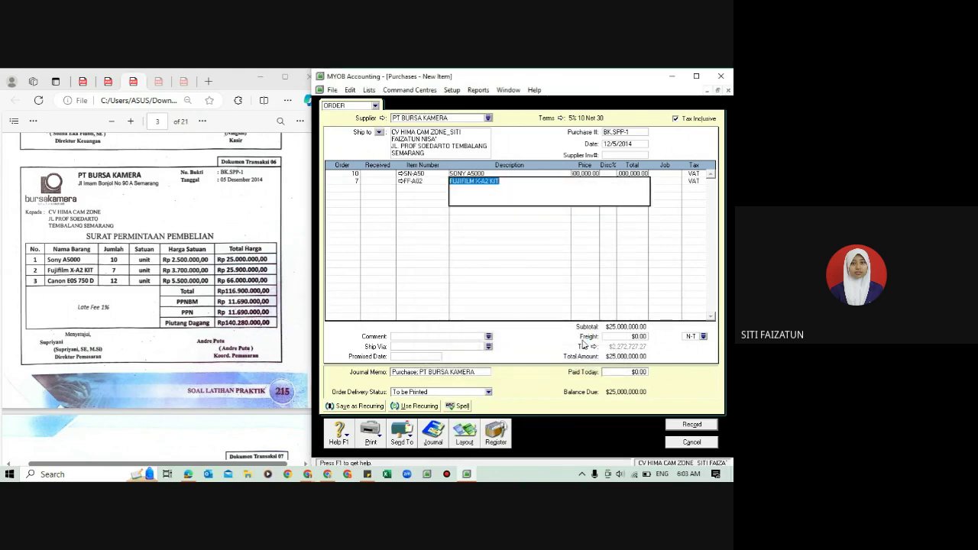
key("Tab")
type("37")
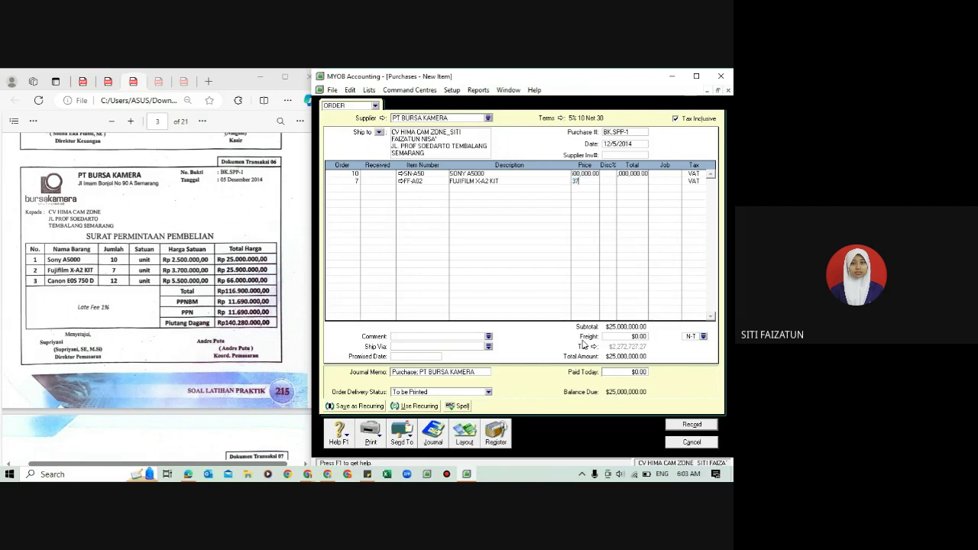
type("00000")
key("Tab")
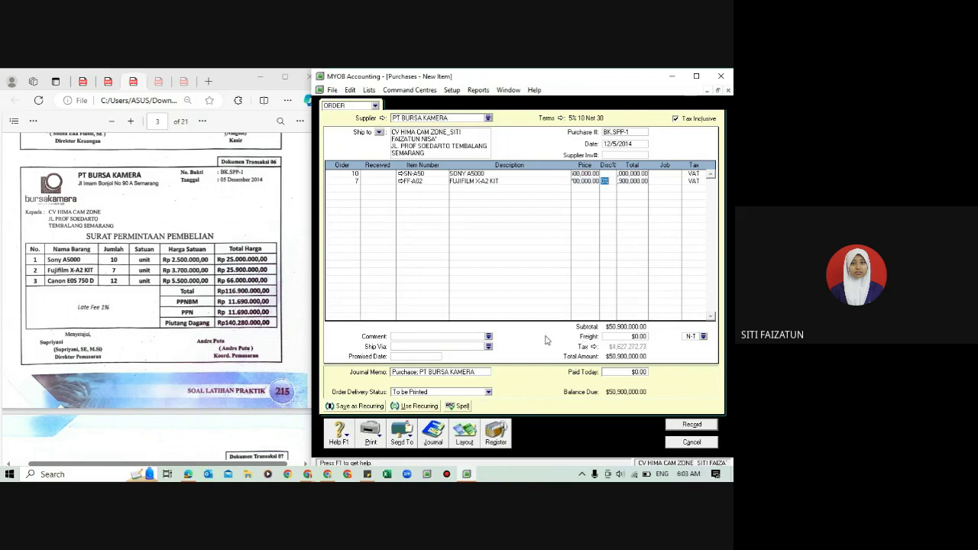
Add the third order line with 12 units of item CN-EOS (CANON EOS 750 D) at a price of 5,500,000
left_click(356, 189)
type("12")
key("Tab")
key("Tab")
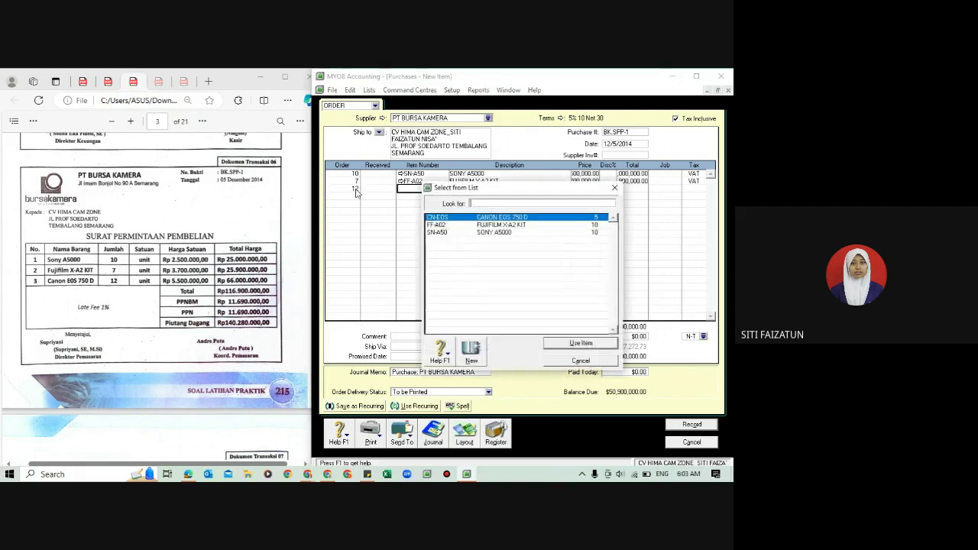
left_click(574, 344)
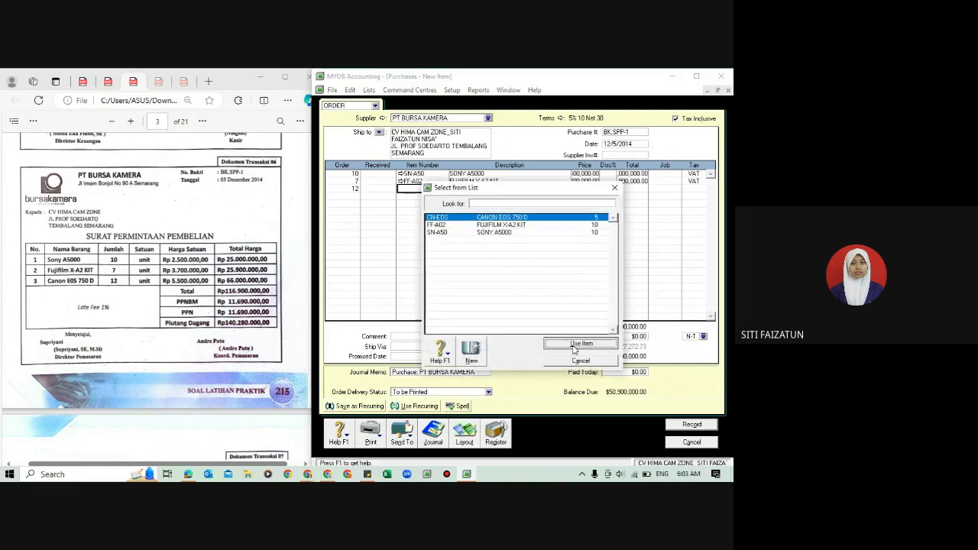
key("Tab")
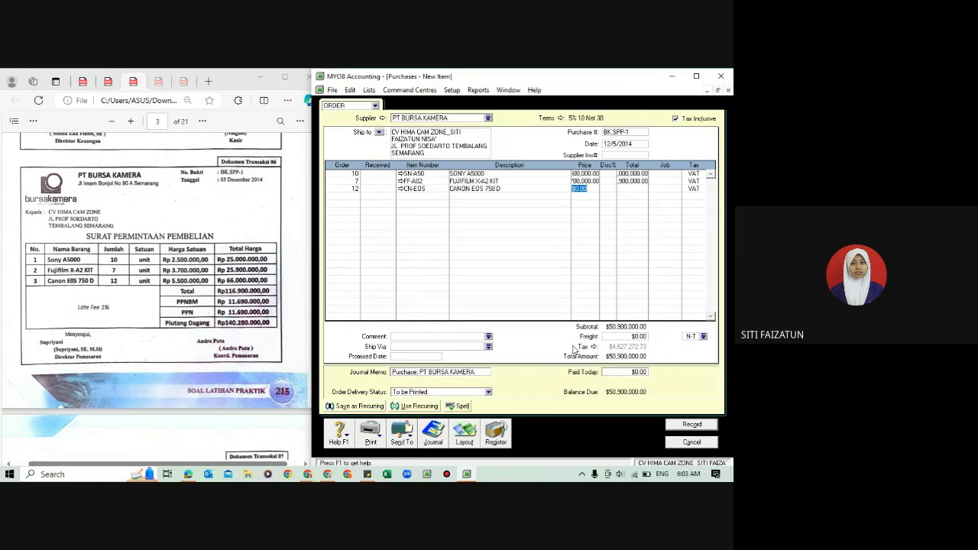
type("550000")
key("Tab")
key("Tab")
key("Tab")
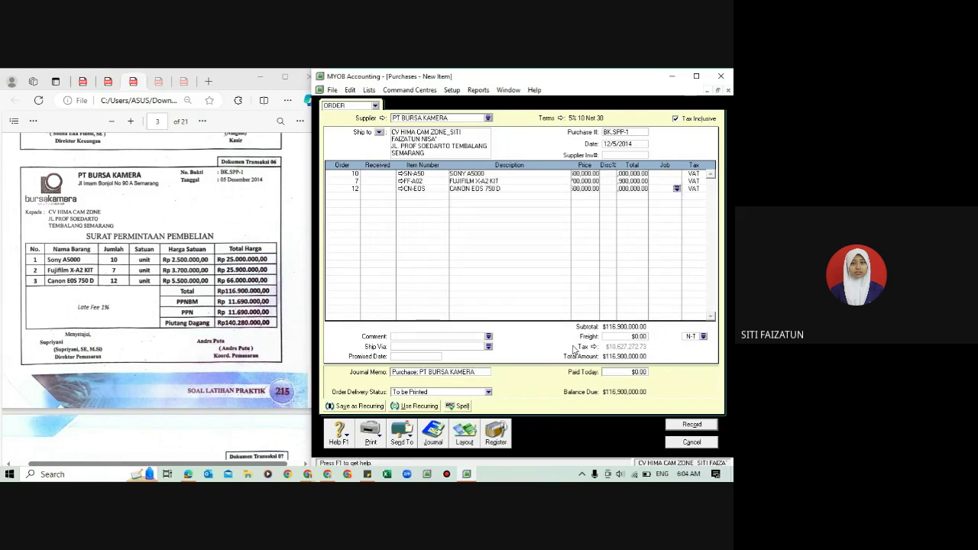
key("Tab")
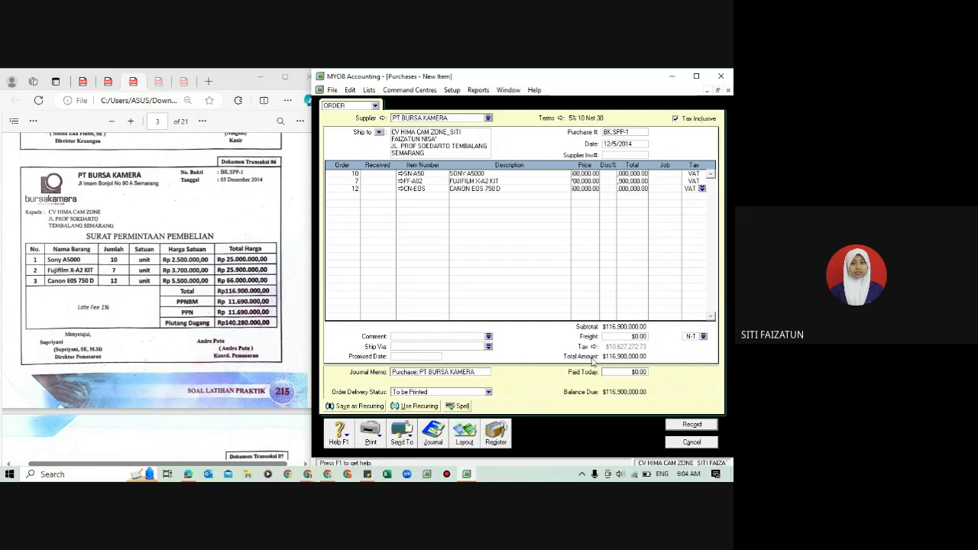
Switch to the accounting policy PDF and examine its Pembelian section for the purchase tax rules
left_click(233, 303)
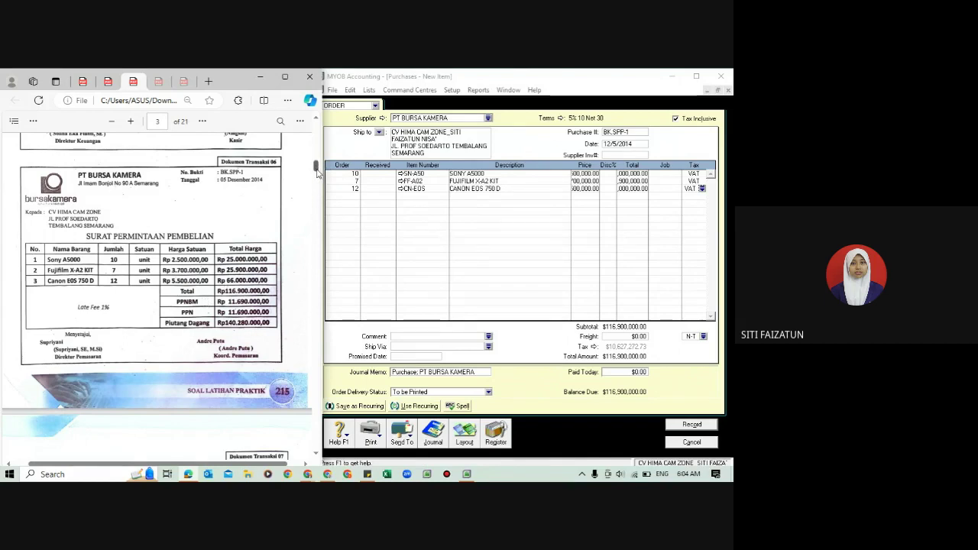
scroll(317, 173, "up", 1)
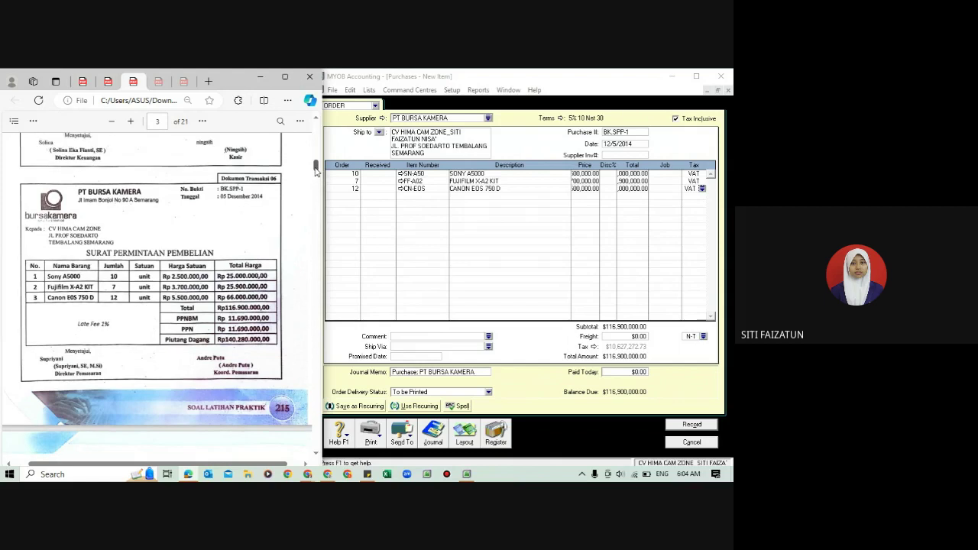
left_click(84, 81)
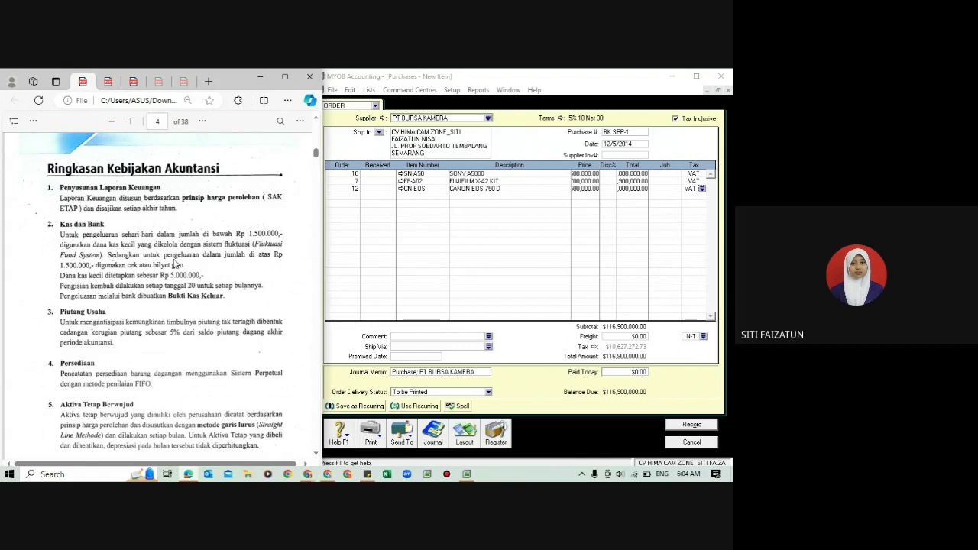
scroll(175, 263, "down", 5)
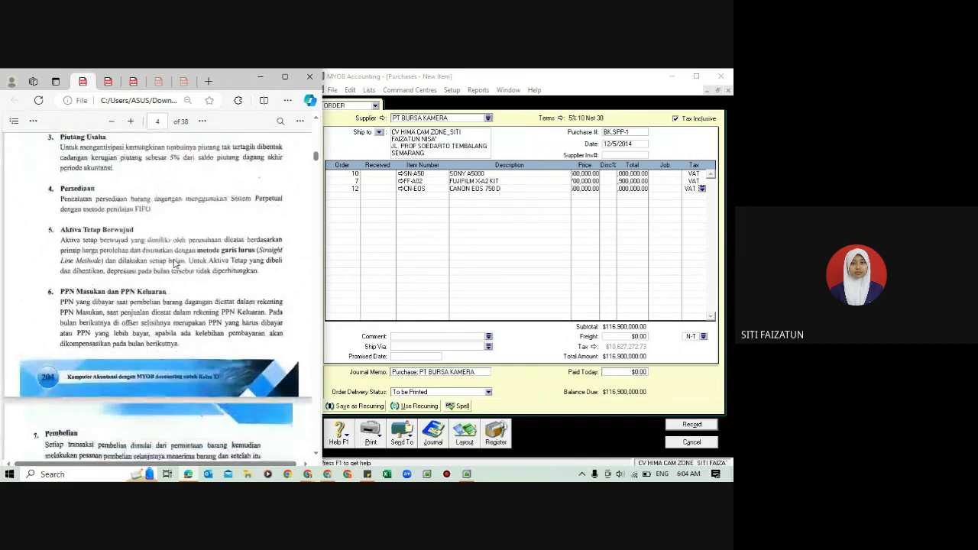
scroll(175, 264, "down", 5)
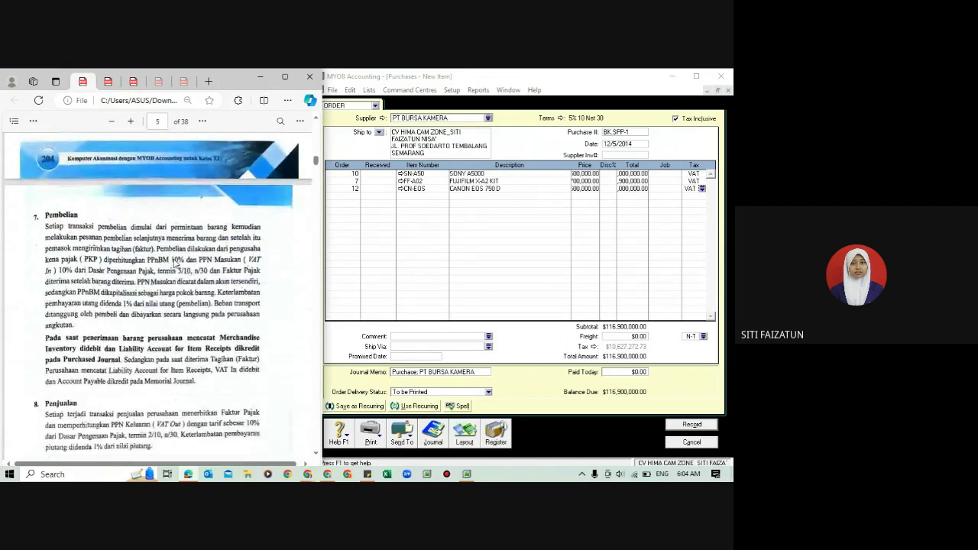
Return to transaction document 06 and add a fourth order line for item SN-A50 (SONY A5000) without a quantity
scroll(175, 264, "down", 1)
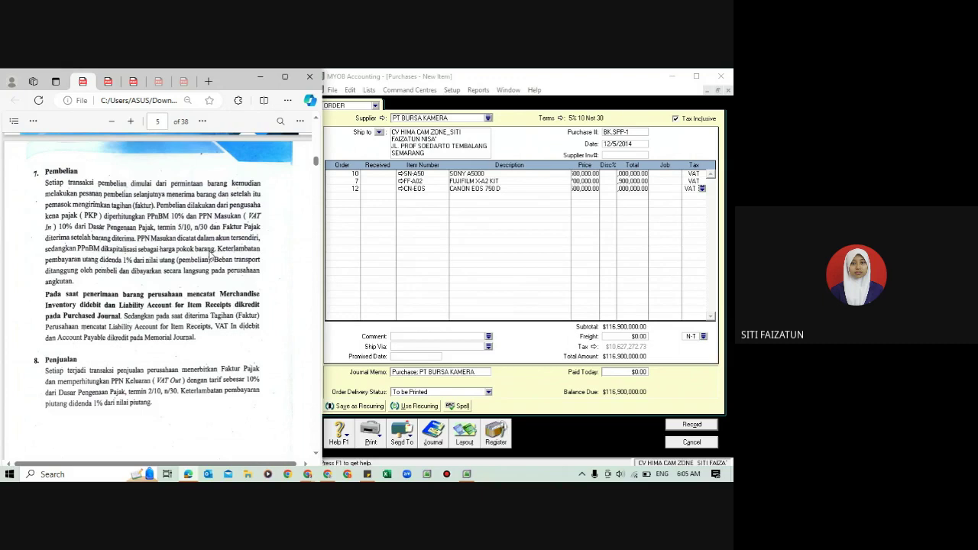
left_click(133, 82)
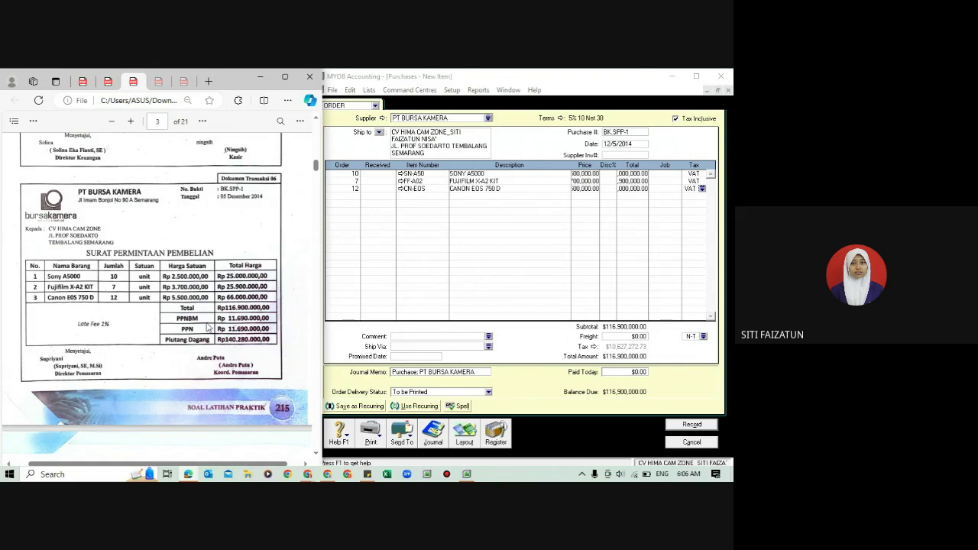
left_click(413, 198)
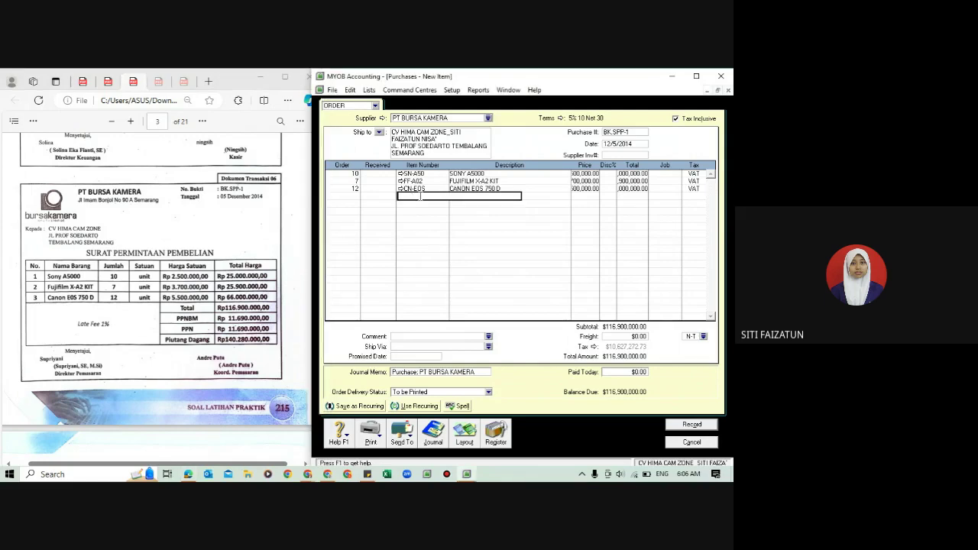
type("SN")
type("N")
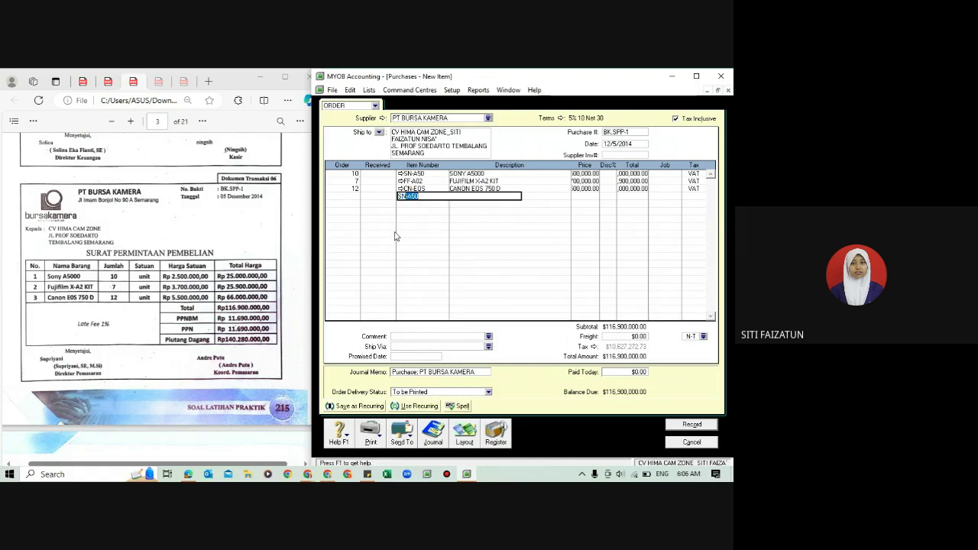
key("Tab")
key("Tab")
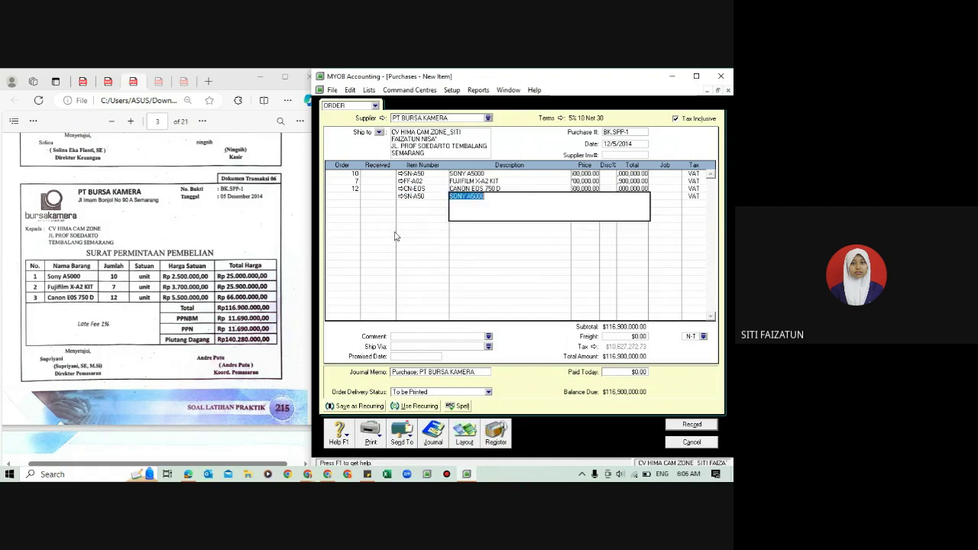
key("Tab")
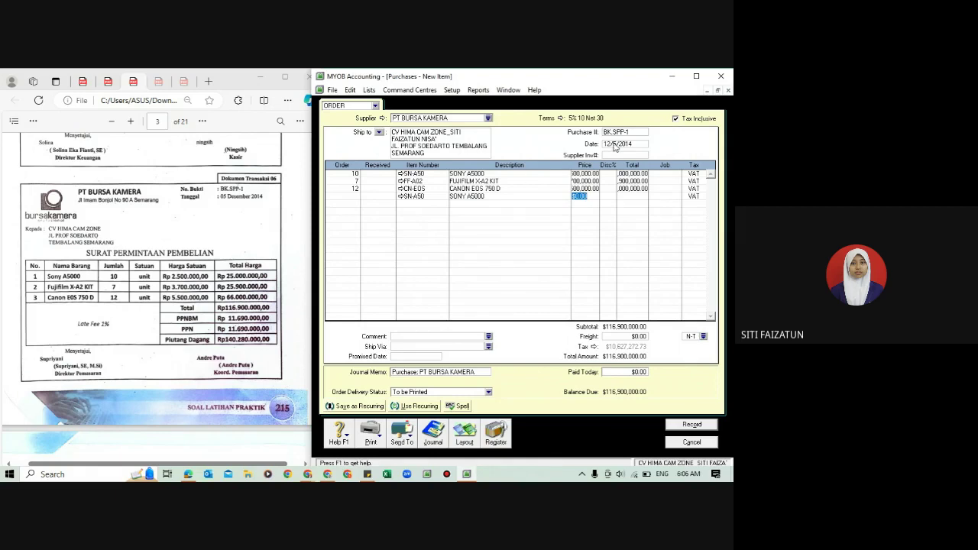
Calculate 0.1 × 25,000,000 with the built-in calculator as the total of the fourth line, SN-A50
left_click(641, 197)
key("space")
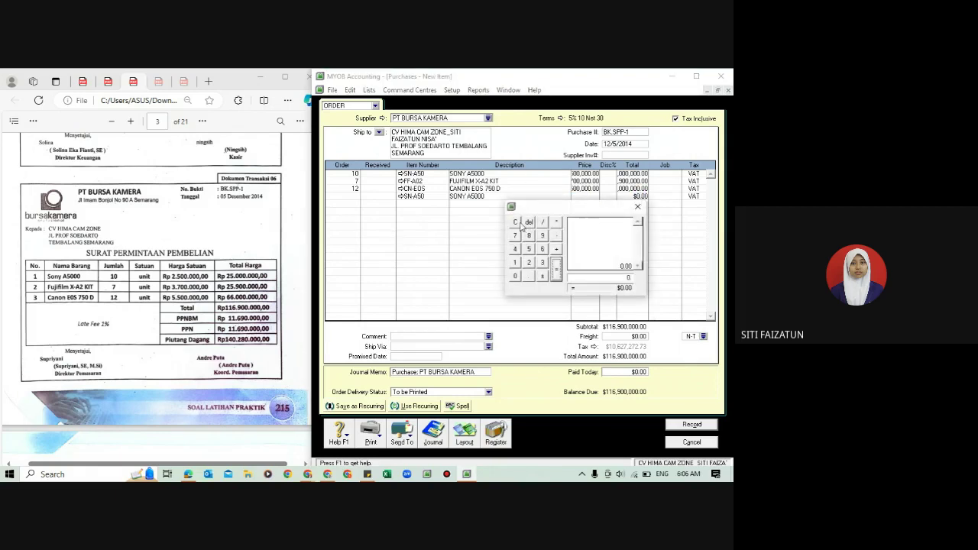
type(".1")
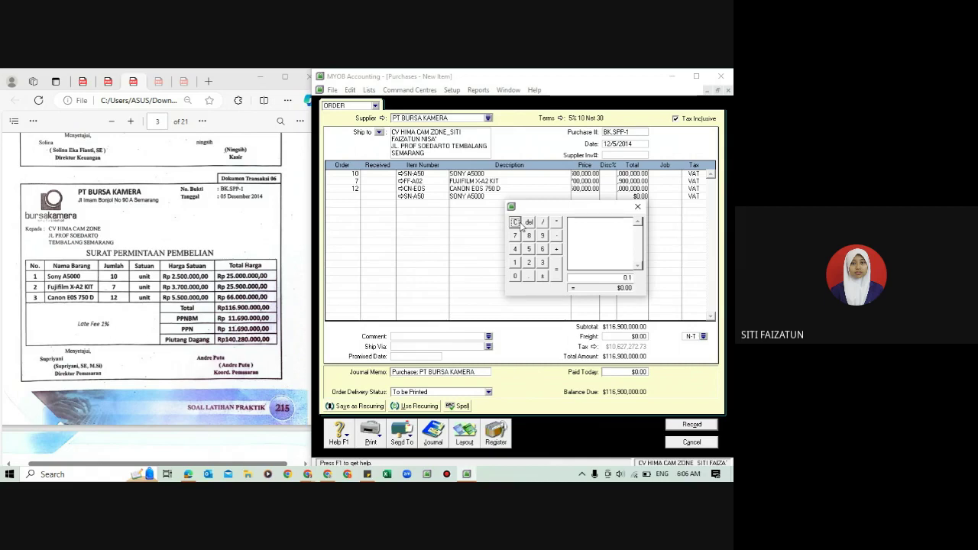
key("asterisk")
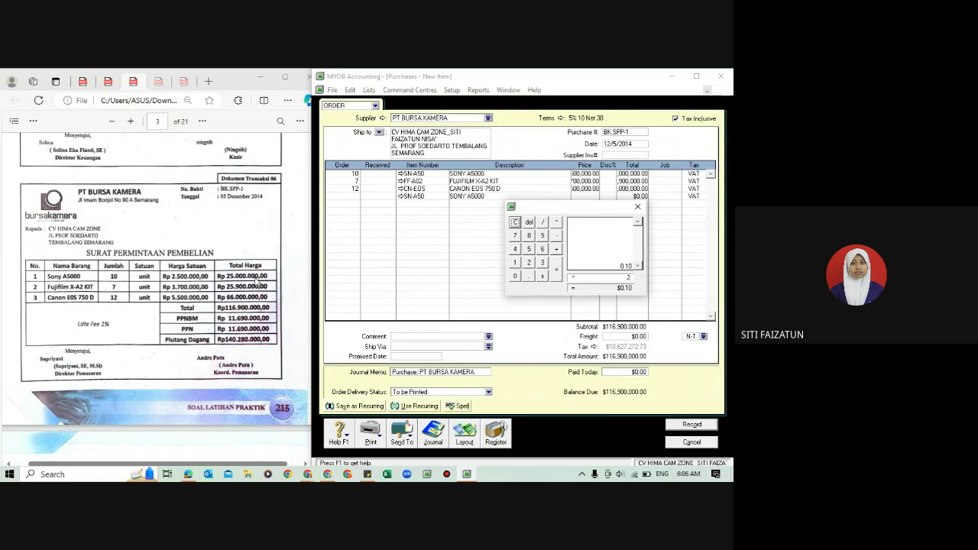
type("25000000")
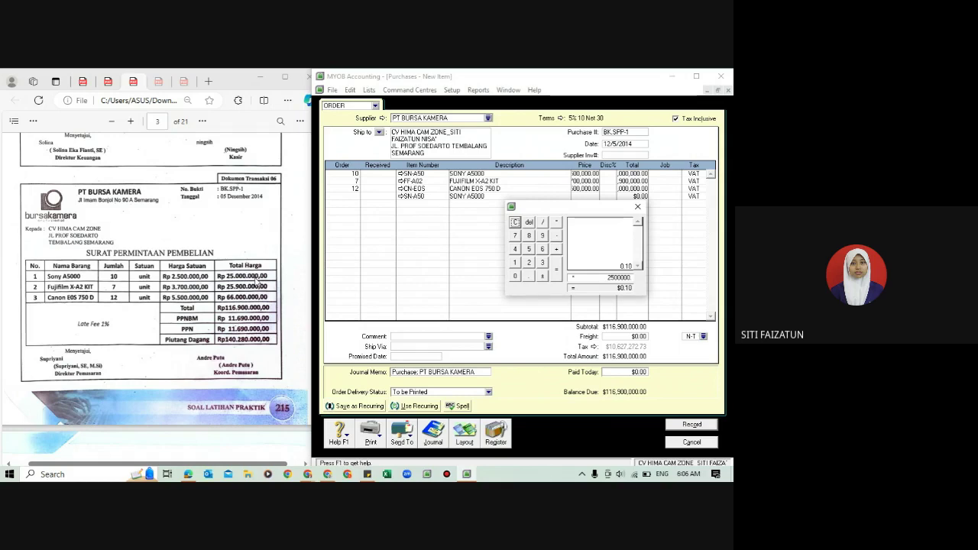
left_click(557, 274)
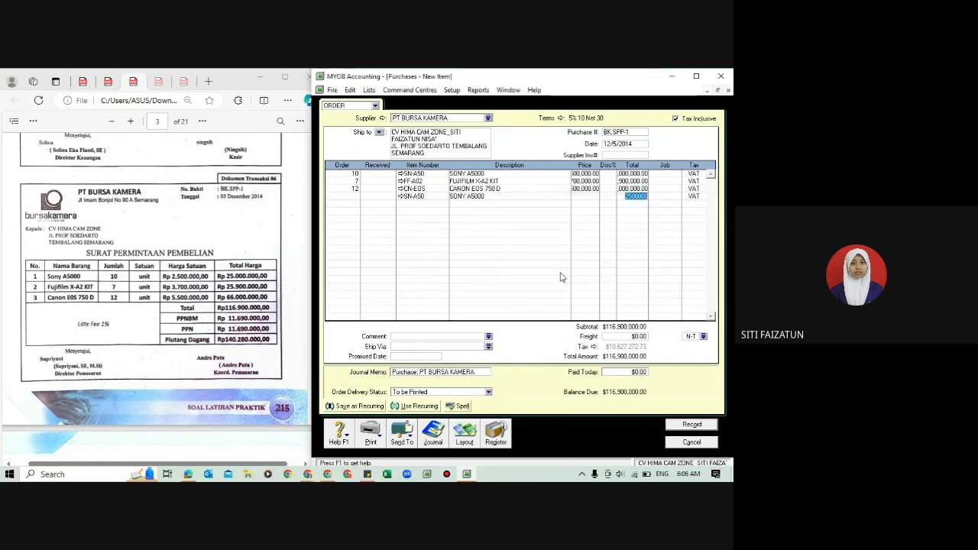
key("Tab")
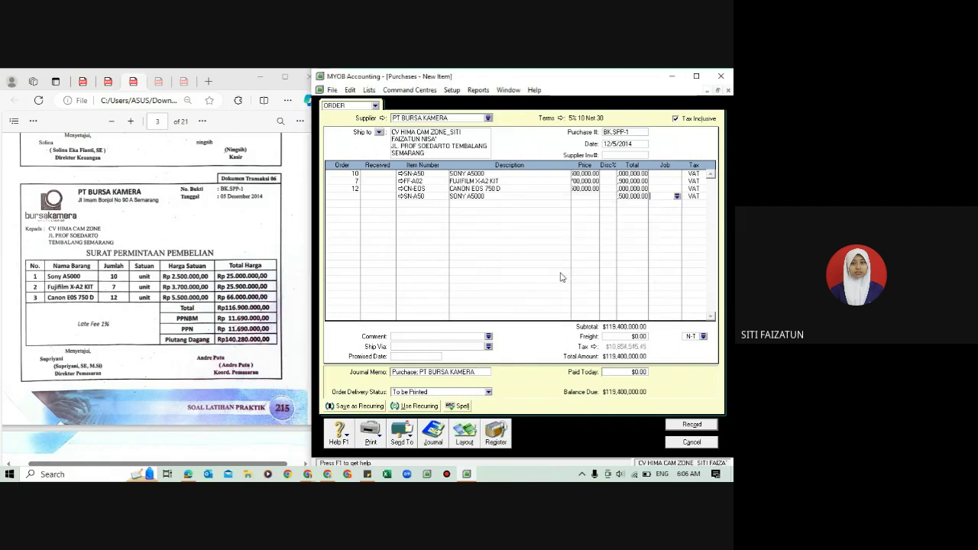
Change the tax code of the fourth line, SN-A50, to N-T (Non-Taxable)
left_click(698, 197)
left_click(703, 197)
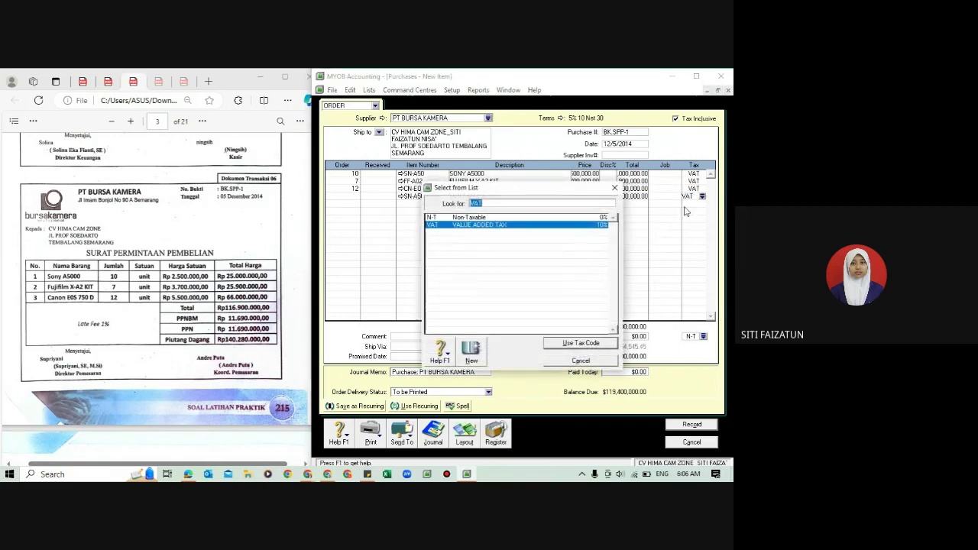
left_click(519, 218)
left_click(596, 342)
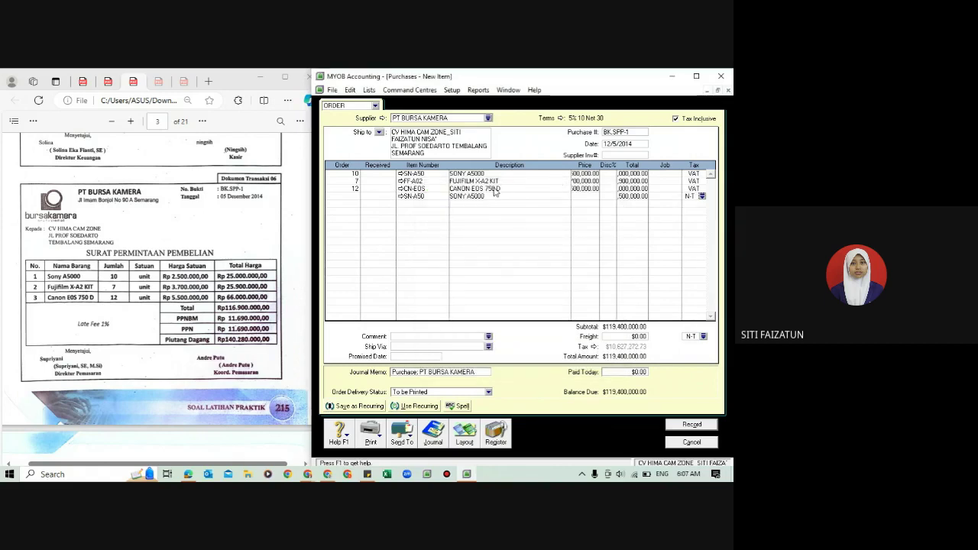
key("Tab")
Add a fifth order line for item FF-A02 (FUJIFILM X-A2 KIT) without a quantity or price
left_click(415, 201)
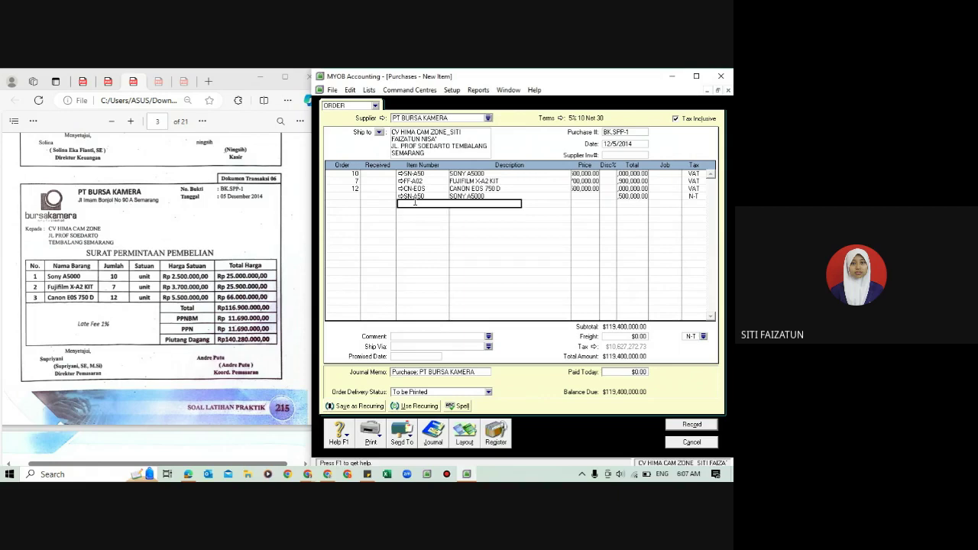
type("FF-A02")
key("Tab")
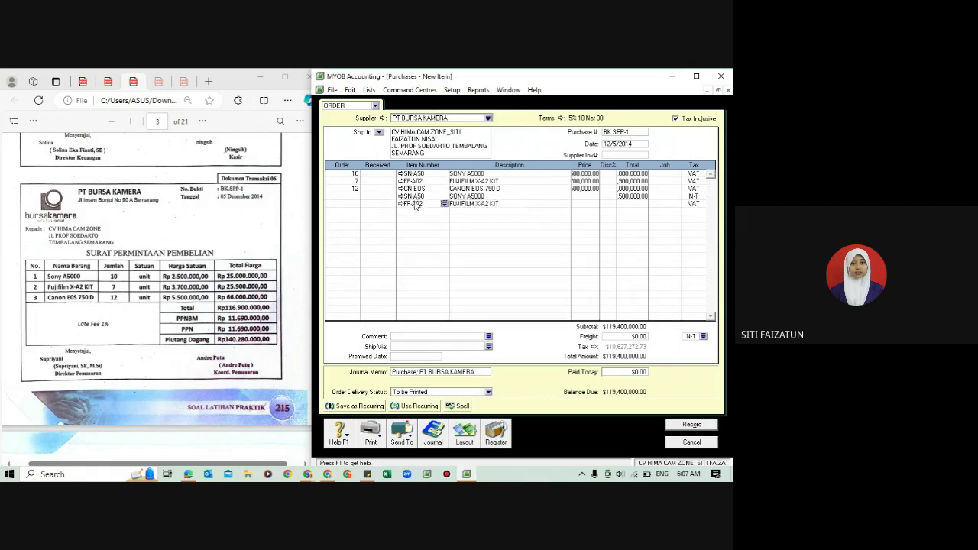
key("Tab")
key("Tab")
key("Tab")
Calculate 0.10 × 25,900,000 with the built-in calculator as the total of the fifth line, FF-A02
key("space")
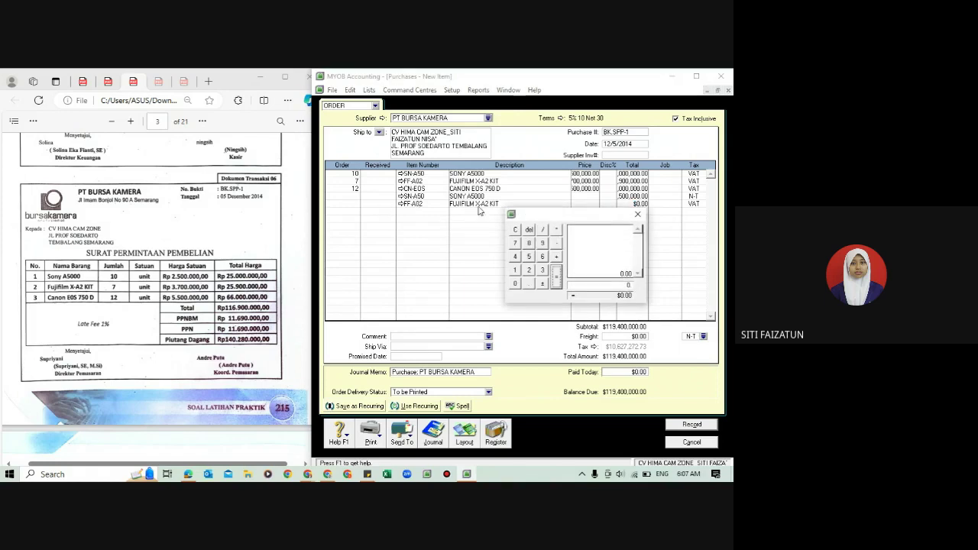
left_click(516, 230)
type("0.10 + ")
type("25900000")
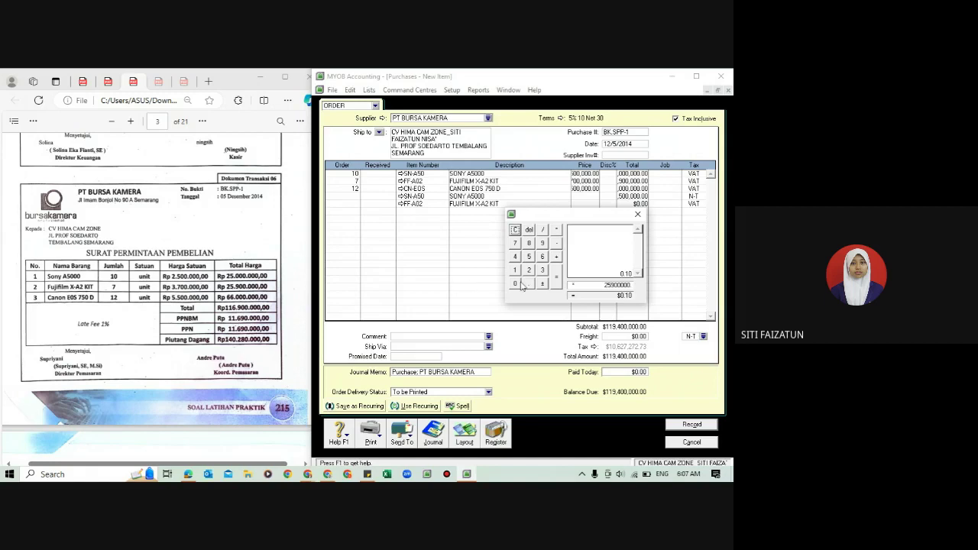
left_click(558, 280)
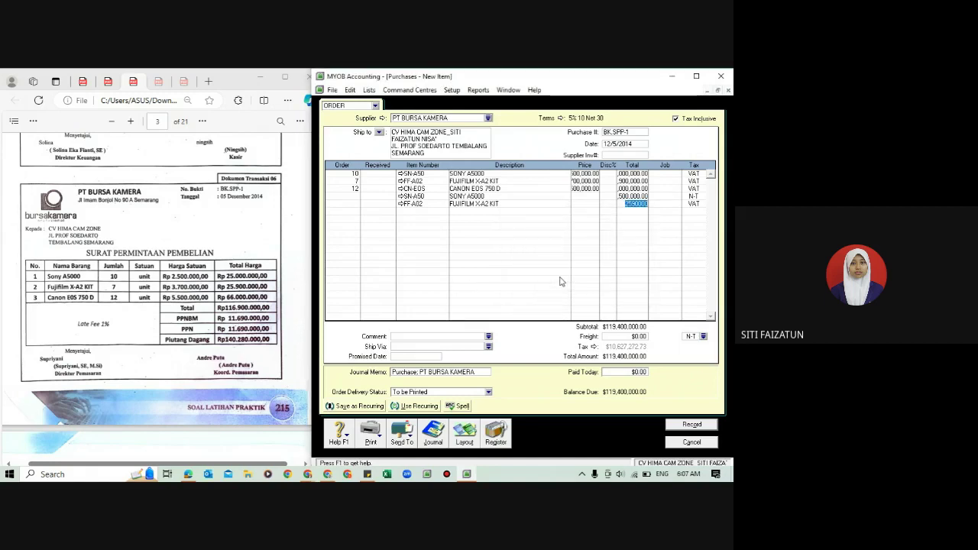
key("Tab")
key("Tab")
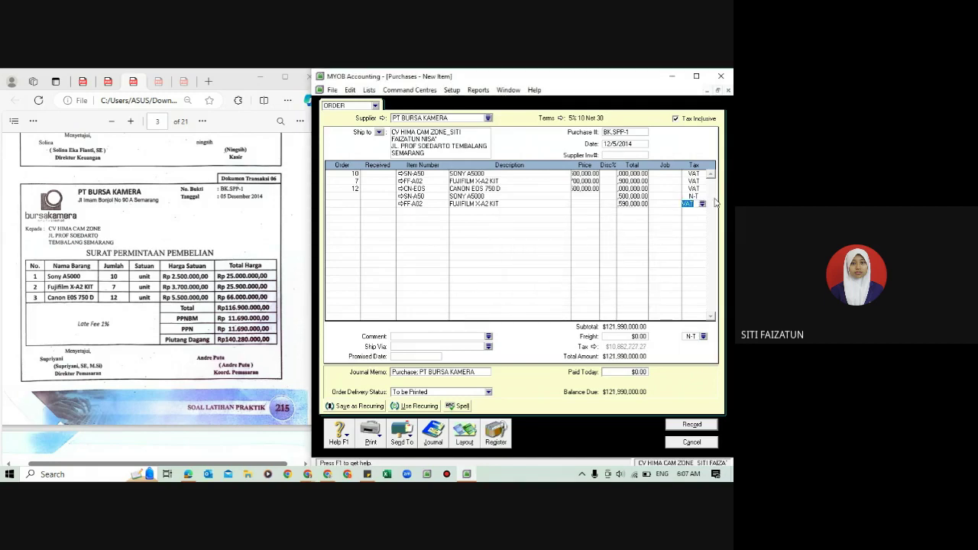
Change the tax code of the fifth line, FF-A02, to N-T (Non-Taxable)
left_click(703, 203)
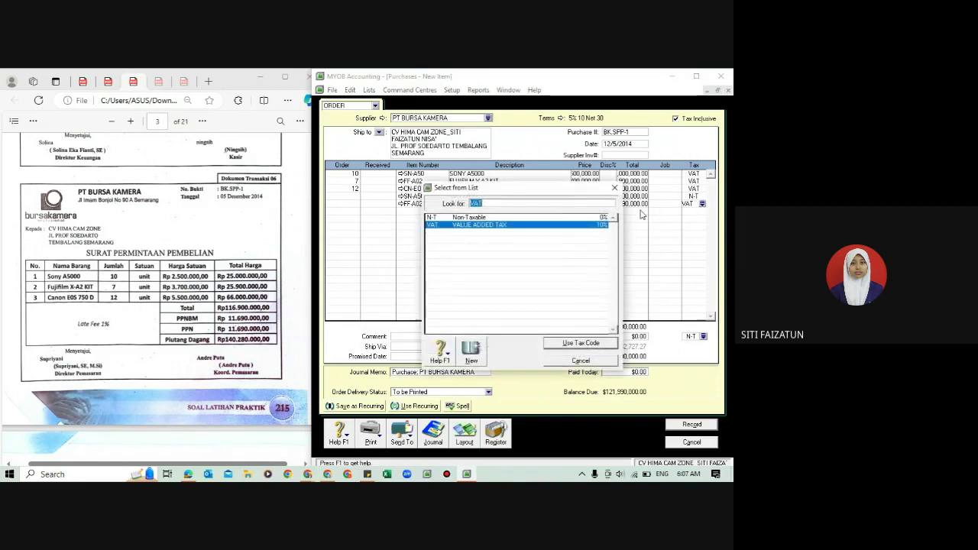
left_click(558, 219)
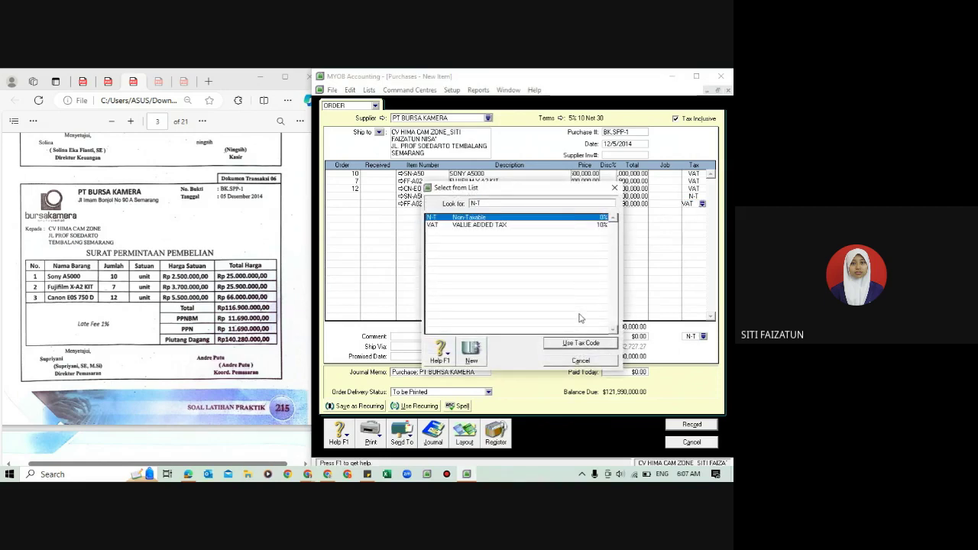
left_click(591, 344)
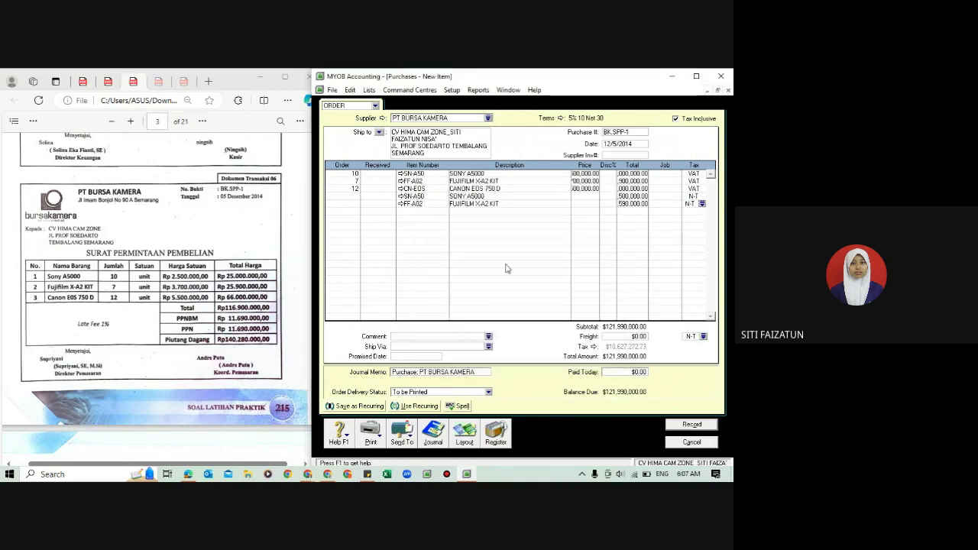
Add a sixth order line for item CN-EOS (CANON EOS 750 D) without a quantity or price
left_click(414, 211)
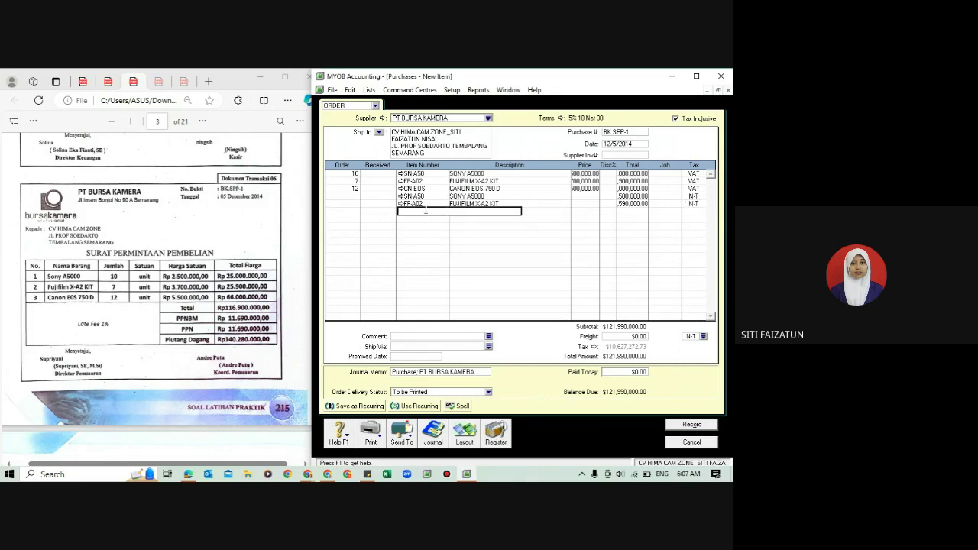
type("CN-EOS")
key("Tab")
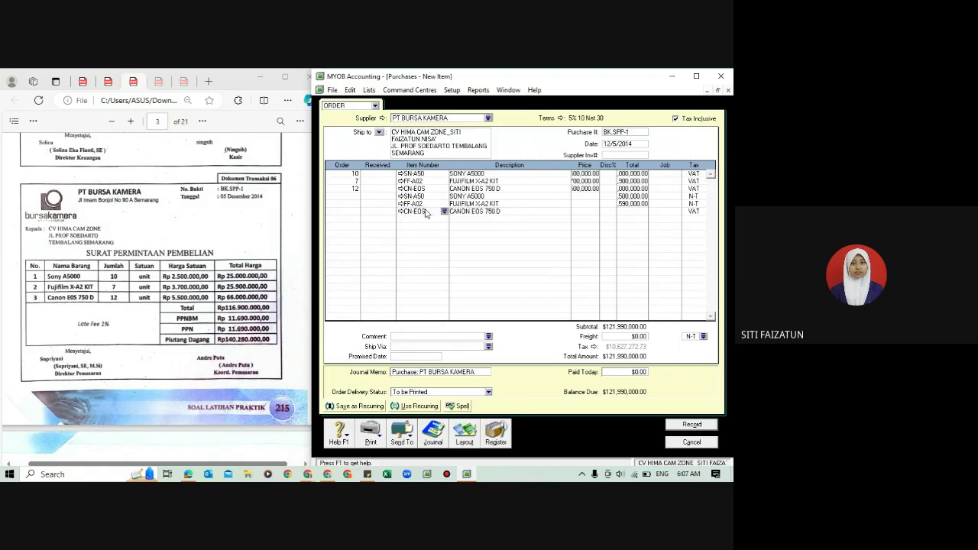
key("Tab")
key("Tab")
key("Tab")
Calculate 0.1 × 66,000,000 with the built-in calculator as the total of the sixth line, CN-EOS
key("space")
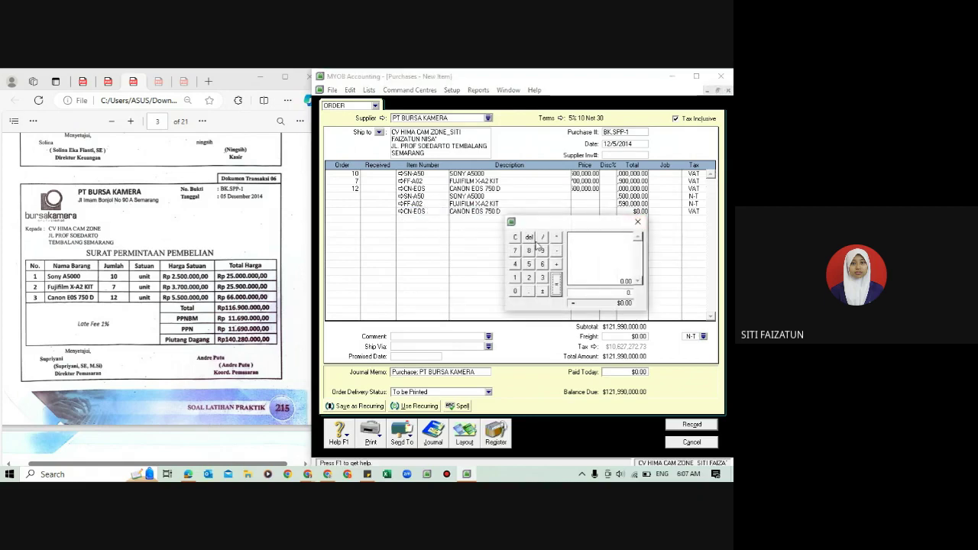
left_click(516, 240)
type(".1")
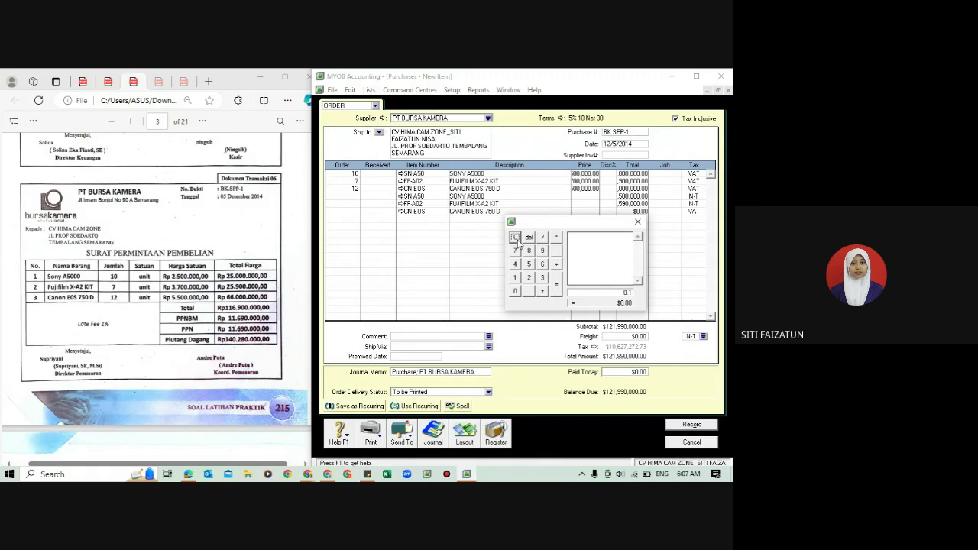
key("Return")
type("66000000")
left_click(556, 284)
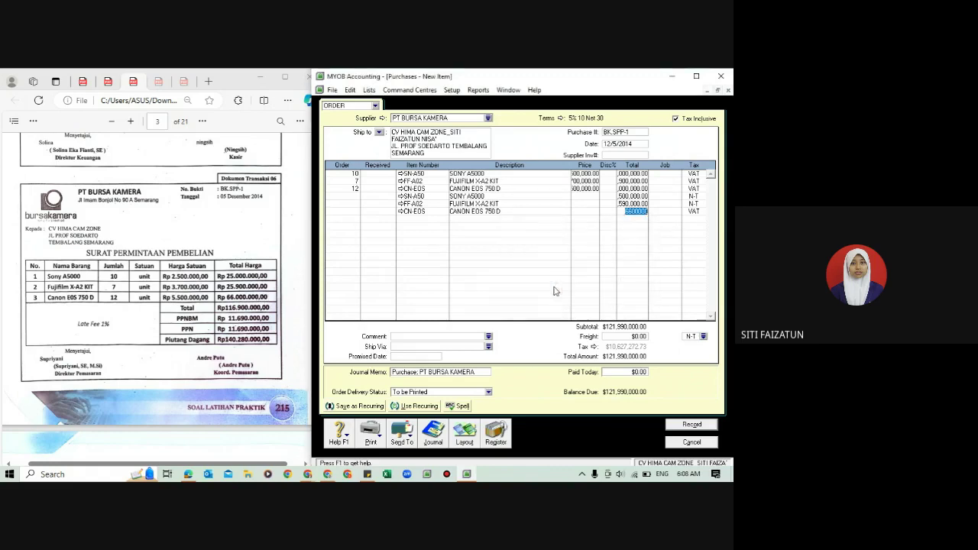
key("Tab")
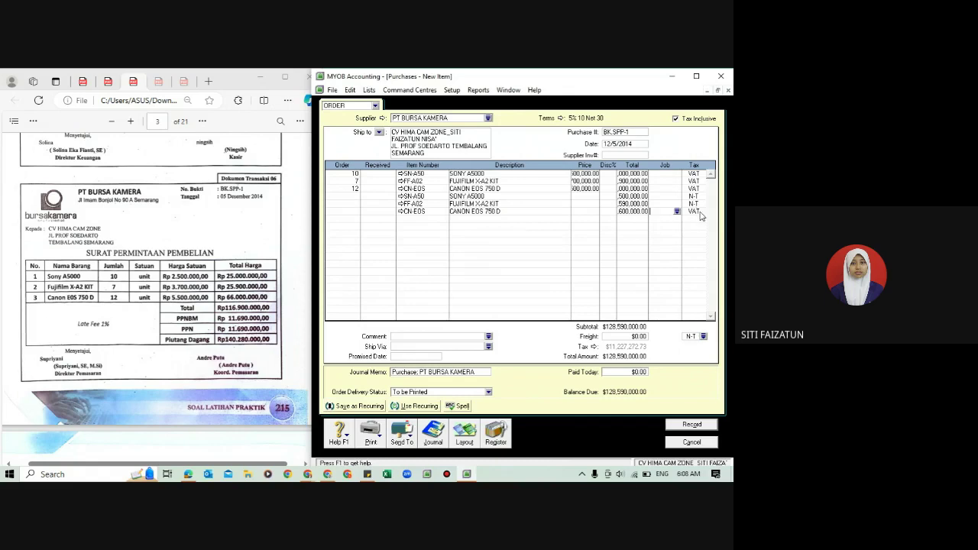
Change the tax code of the sixth line, CN-EOS, to N-T (Non-Taxable)
left_click(700, 212)
left_click(702, 211)
left_click(572, 217)
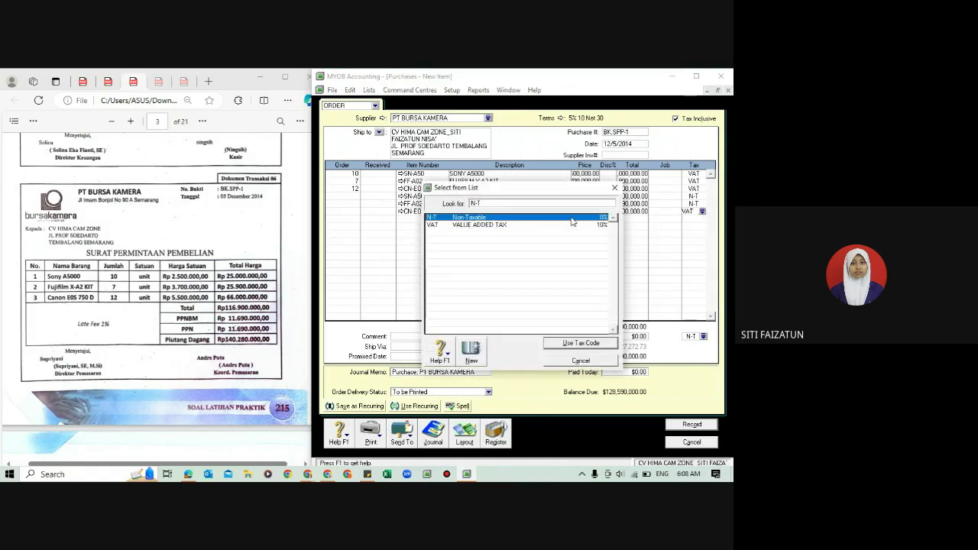
left_click(604, 343)
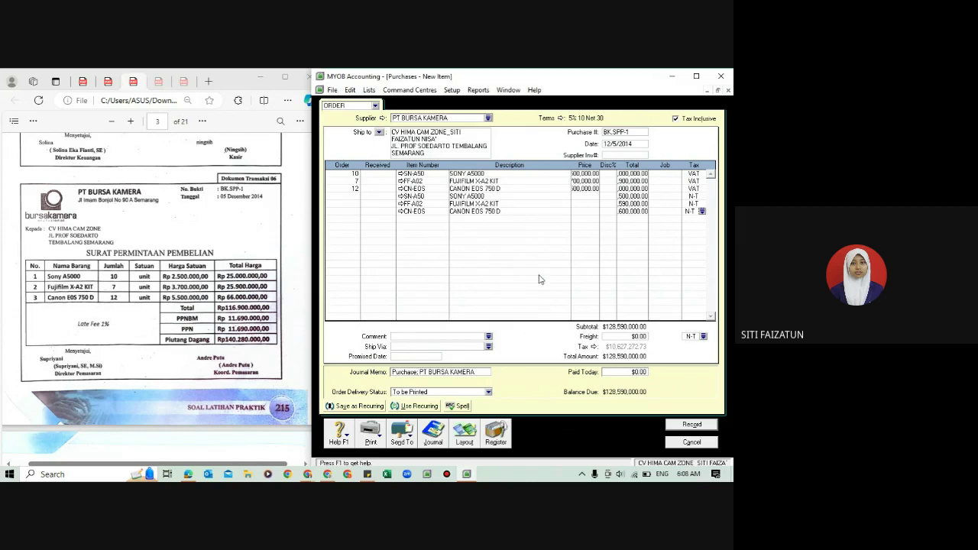
Turn off tax-inclusive pricing for the order and set the price of the first line, SONY A5000, to 2,500,000
left_click(675, 119)
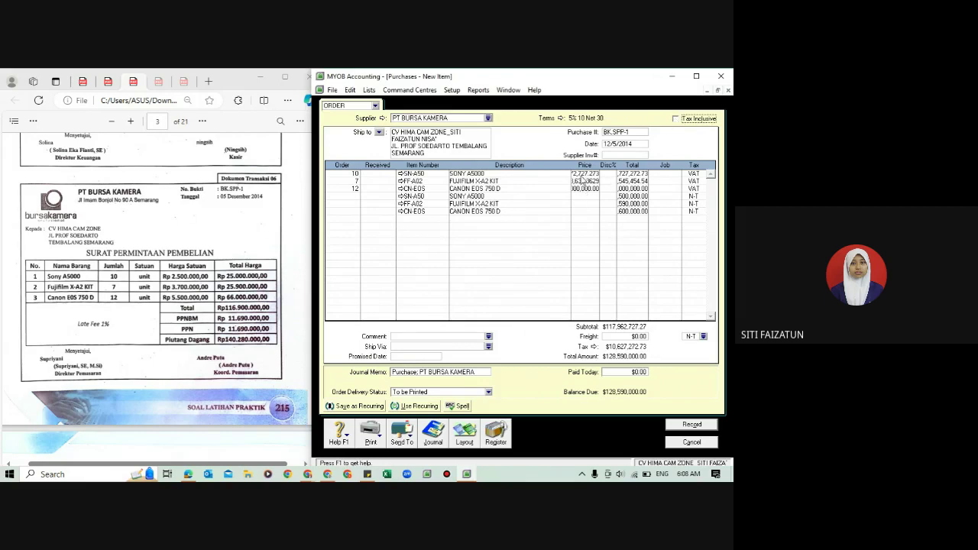
left_click(583, 175)
type("2500000")
key("Tab")
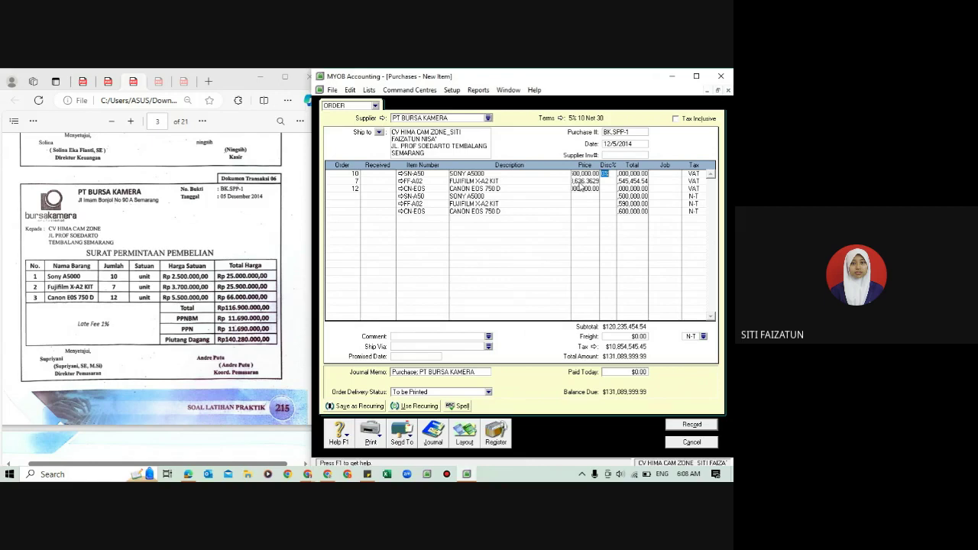
left_click(702, 175)
Set the price of the second line, FUJIFILM X-A2 KIT, to 3,700,000 and of the third line, CANON EOS 750 D, to 5,500,000
left_click(595, 181)
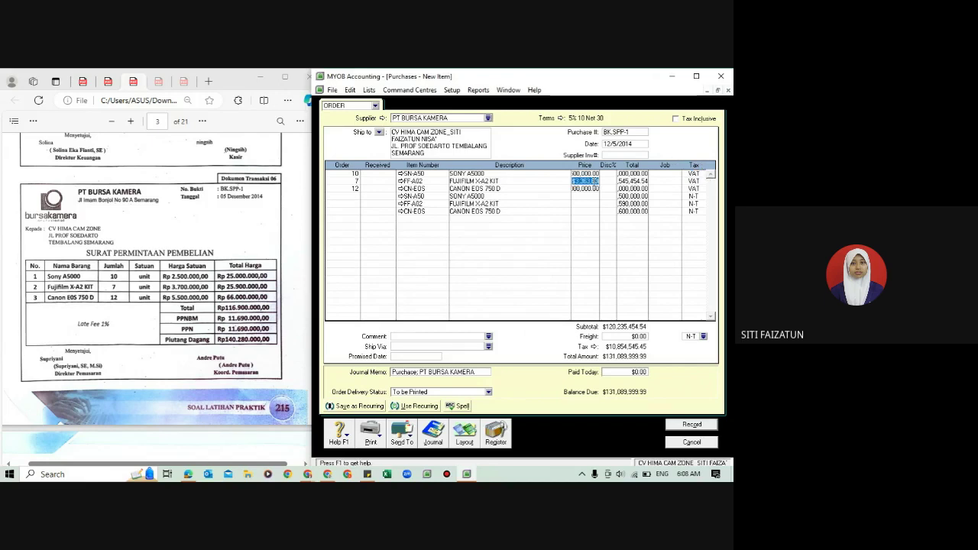
type("3700000")
left_click(583, 189)
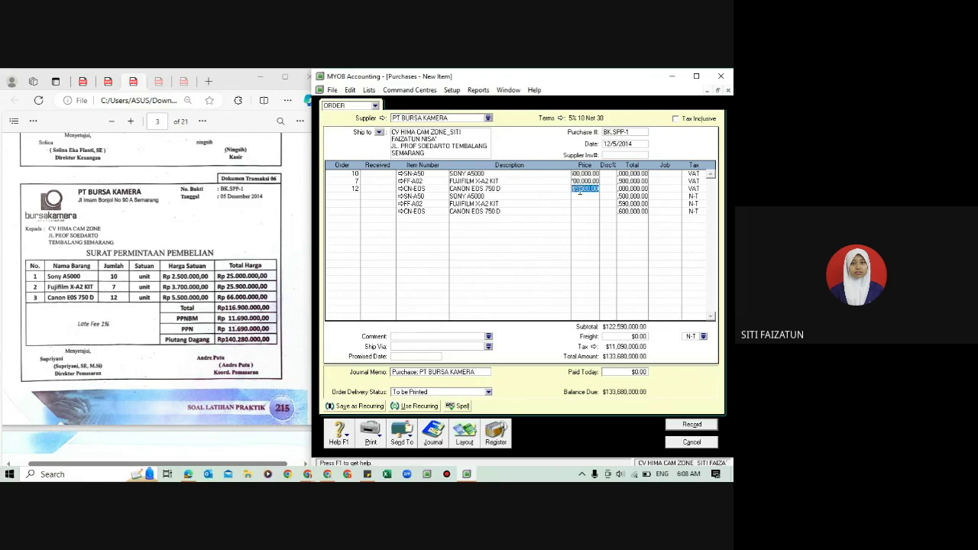
type("5500000")
key("Tab")
left_click(640, 198)
left_click(623, 204)
left_click(629, 212)
key("Tab")
Replace the word Purchase in the order's journal memo so that it reads "ORDER PEMBELIAN; PT BURSA KAMERA"
left_click(418, 375)
left_click(416, 373)
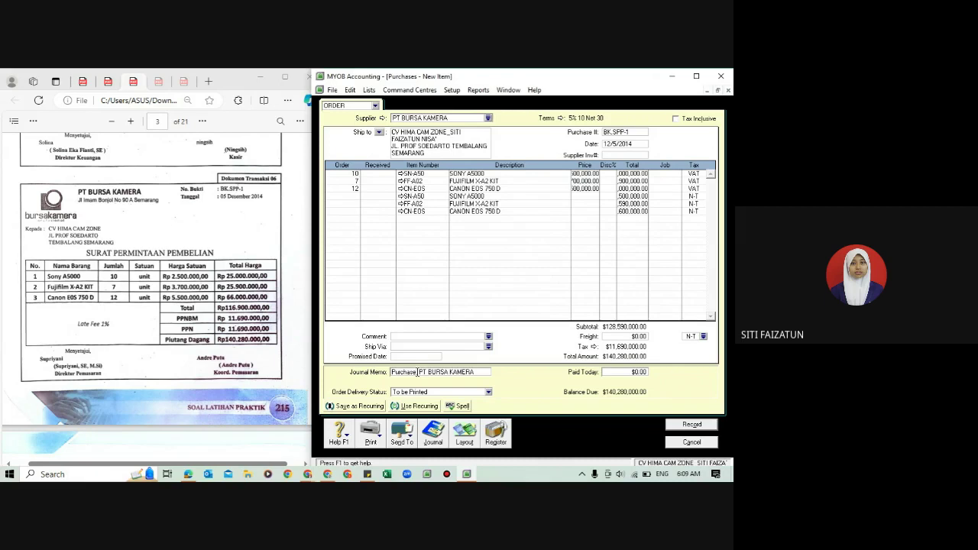
key("BackSpace")
key("BackSpace")
key("BackSpace")
key("BackSpace")
key("BackSpace")
key("BackSpace")
key("BackSpace")
key("BackSpace")
type("ORDER PEMBELIAN;")
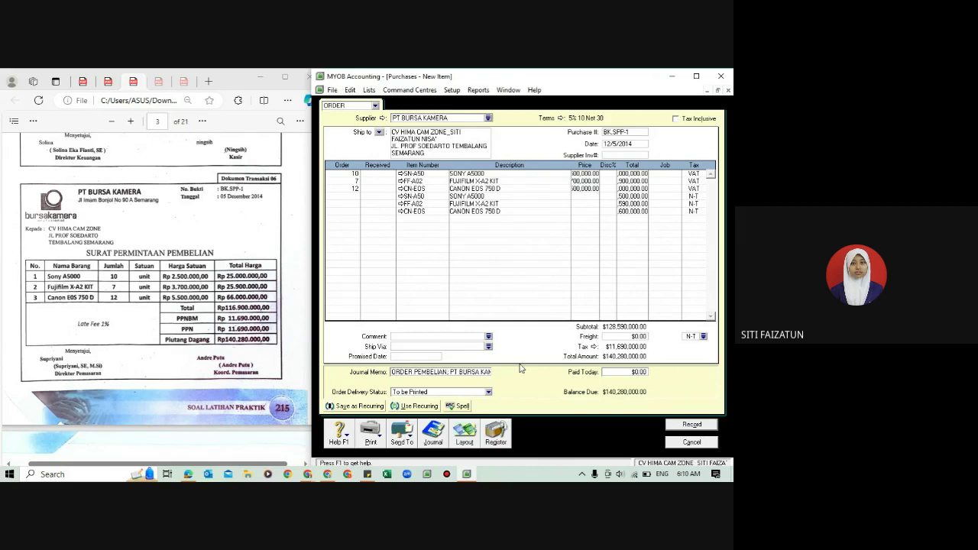
Try to recap the order's transaction, and record the purchase order and leave purchase entry
key("ctrl+r")
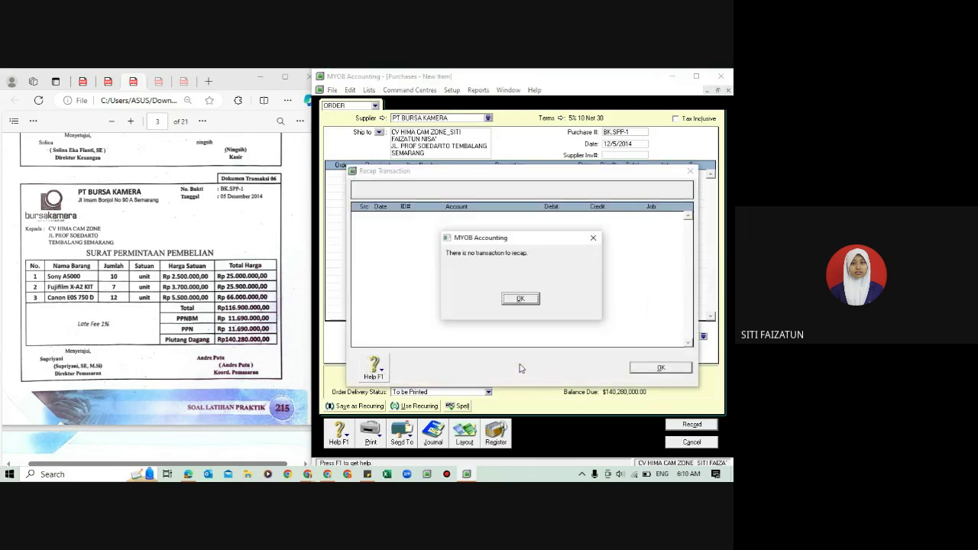
left_click(520, 300)
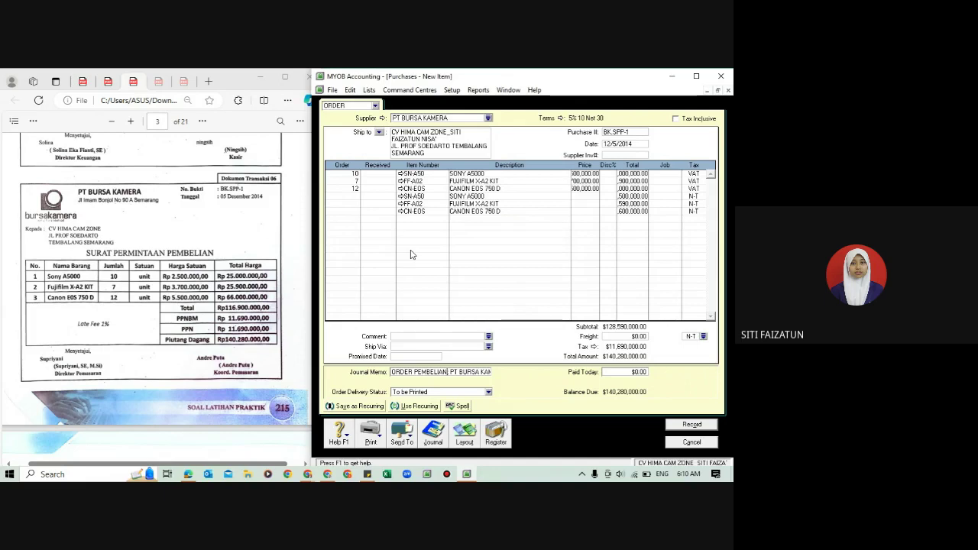
left_click(679, 428)
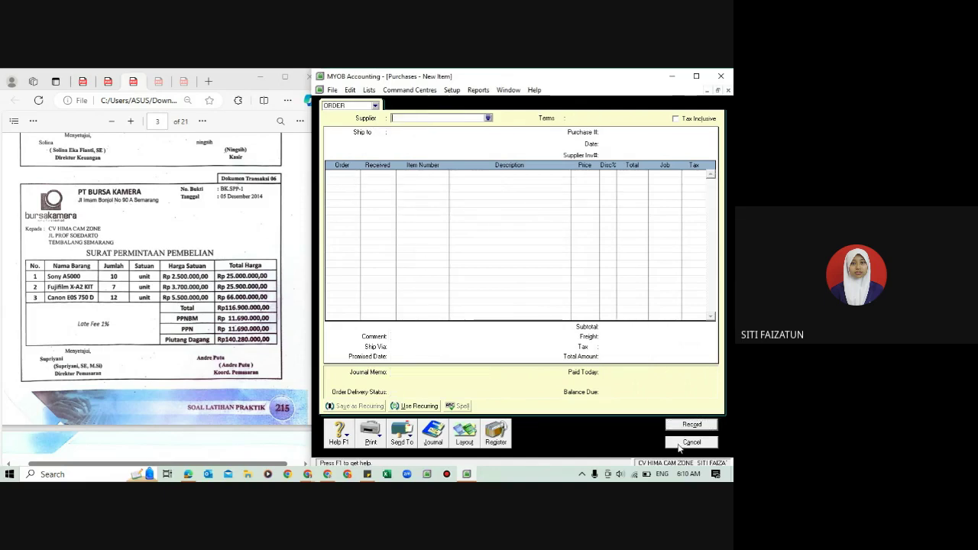
left_click(681, 446)
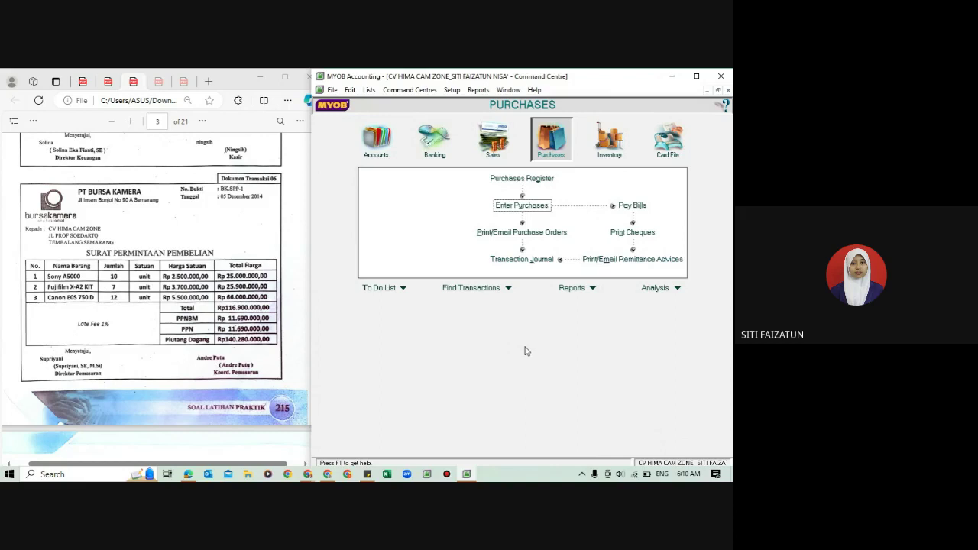
Open the Transaction Journal and list all transaction types dated from 12/5/2014
left_click(237, 303)
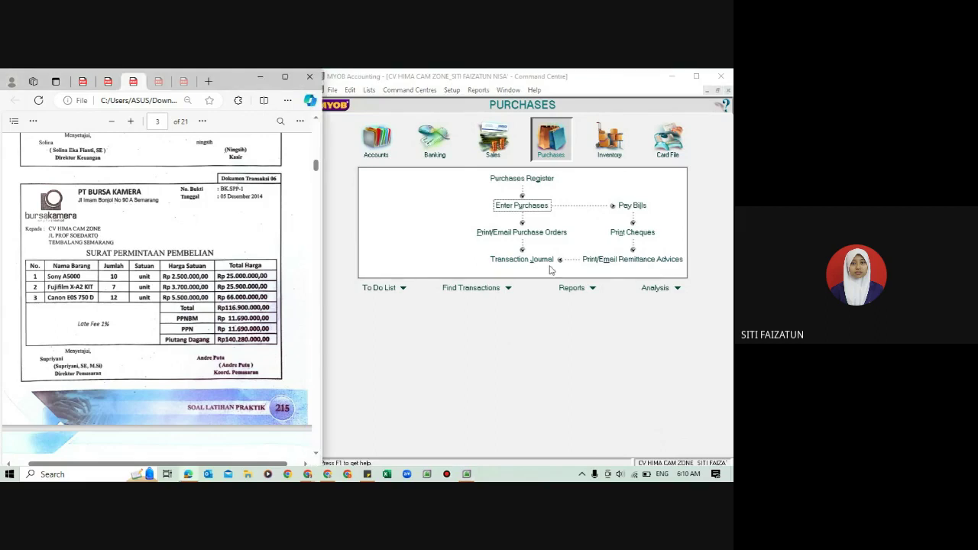
left_click(522, 259)
type("1")
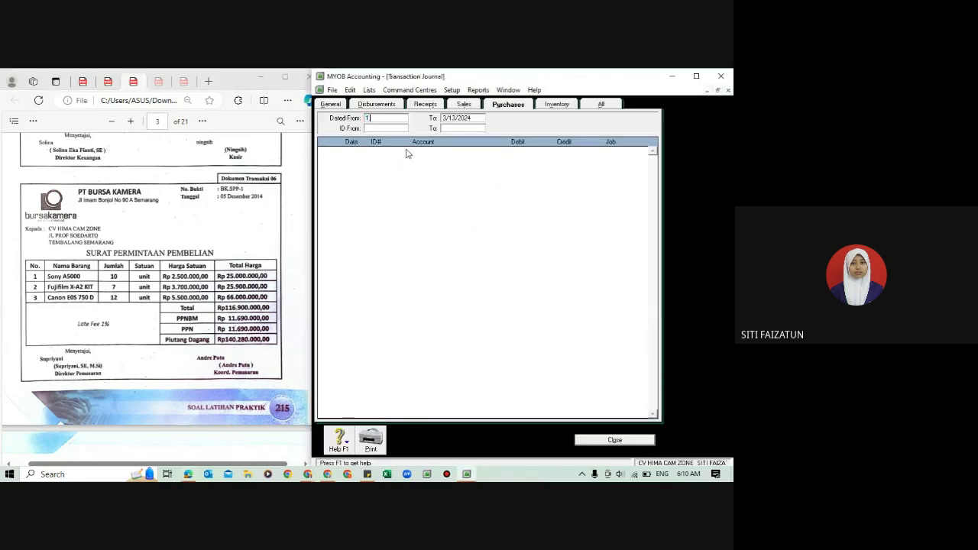
type("/1/1")
key("BackSpace")
key("BackSpace")
key("BackSpace")
type("12/5/2014")
key("BackSpace")
key("BackSpace")
type("2014")
key("Tab")
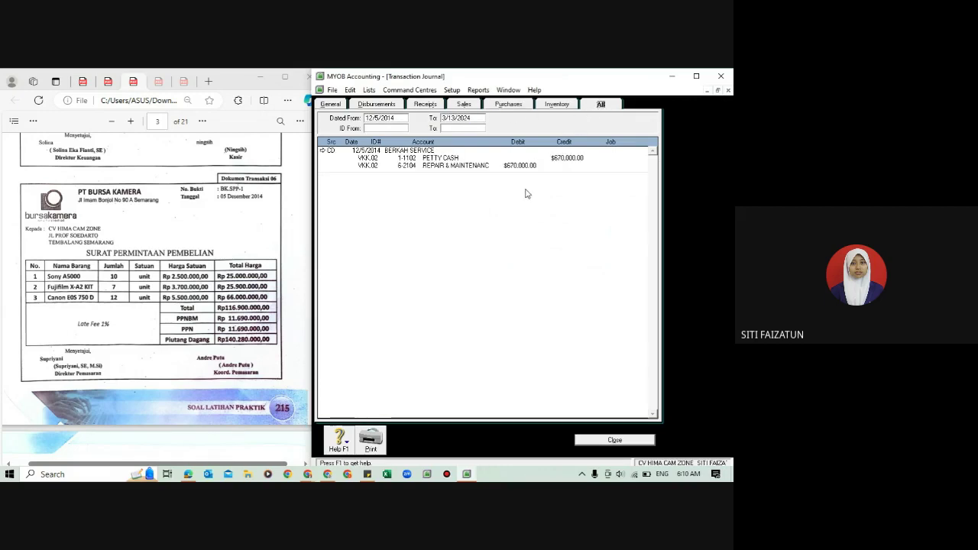
List all journal transactions from 1/1/2000 and compare the latest entries with the petty cash voucher and transaction document 06
left_click(397, 120)
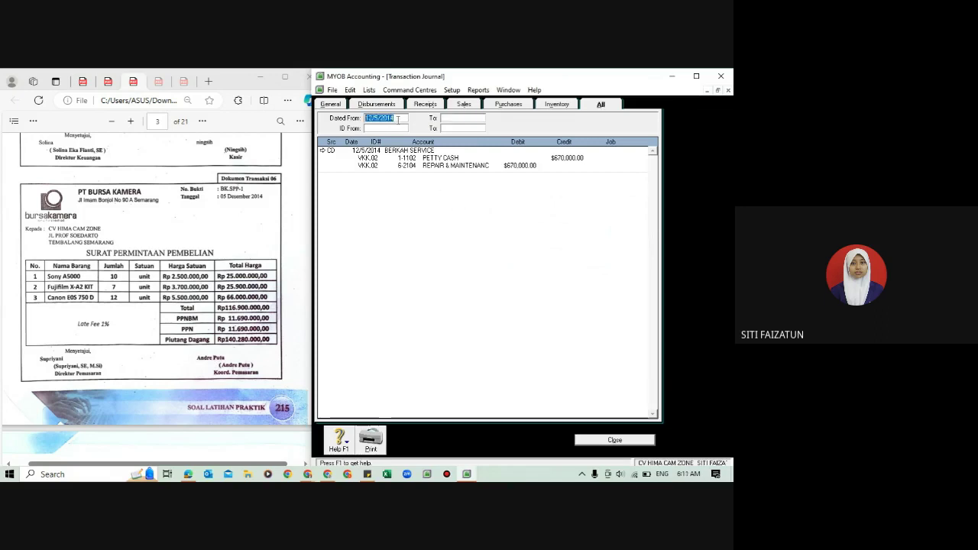
type("1/1")
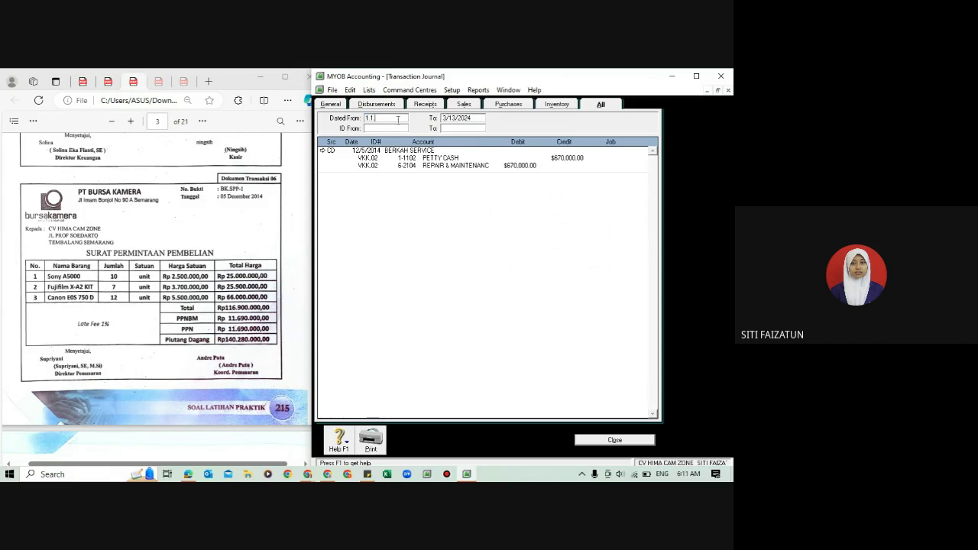
type("/2000")
key("Tab")
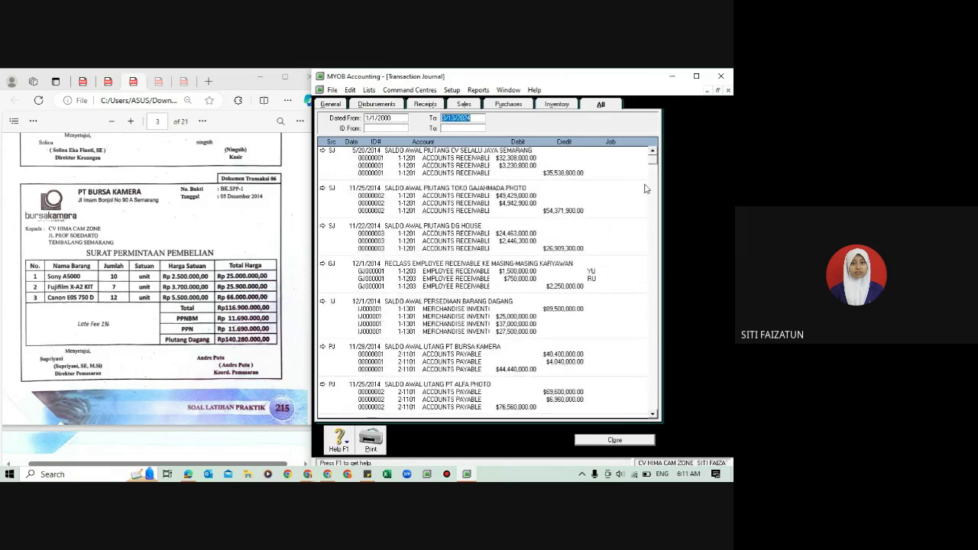
left_click_drag(652, 167, 657, 417)
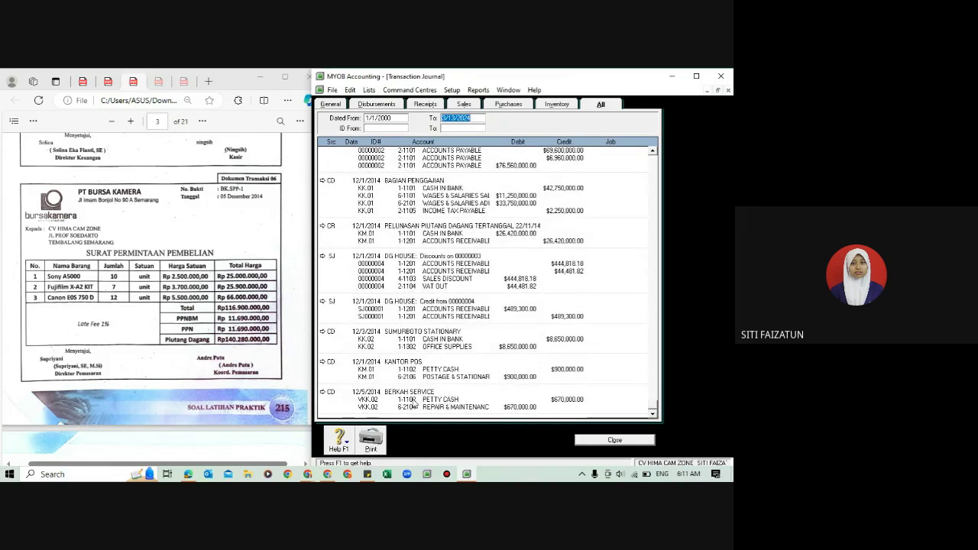
left_click(204, 295)
scroll(205, 295, "up", 3)
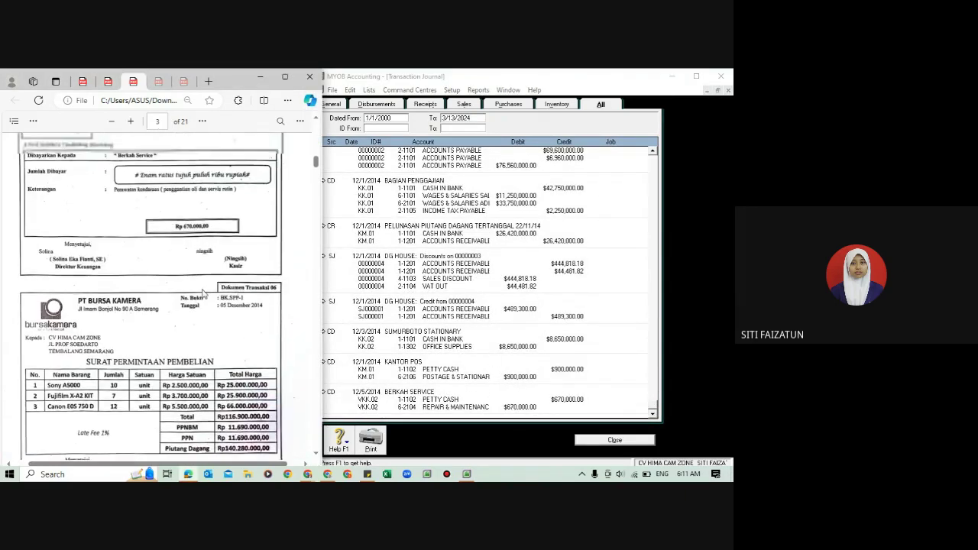
scroll(204, 295, "down", 4)
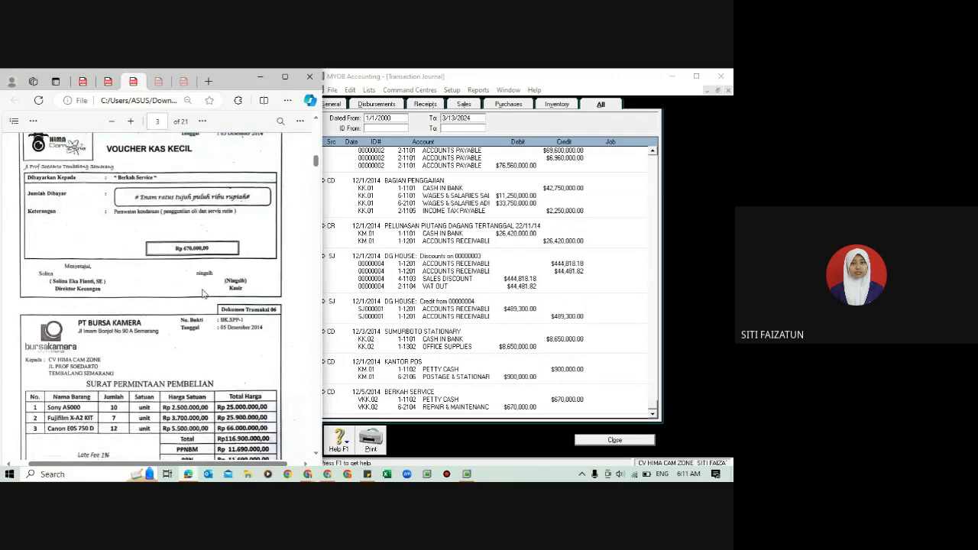
scroll(205, 294, "up", 1)
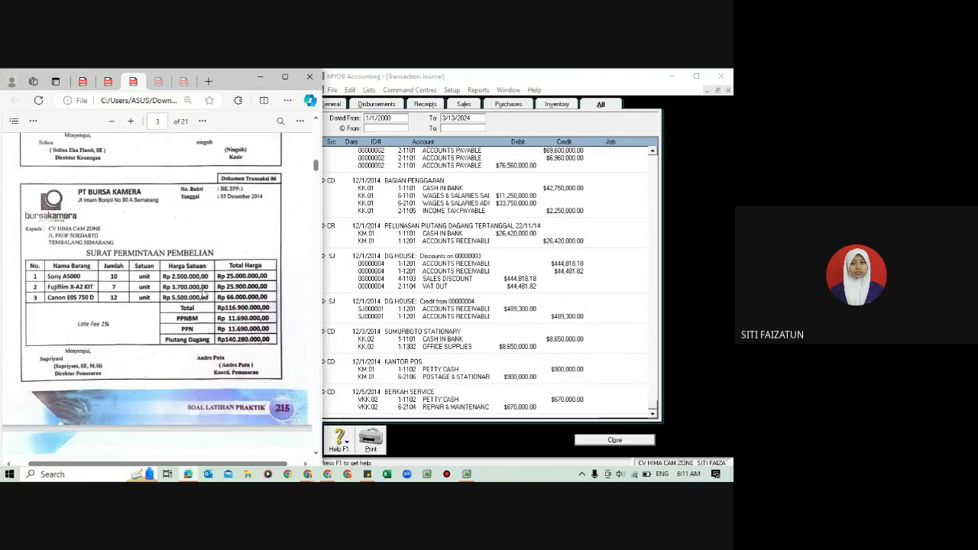
left_click(612, 440)
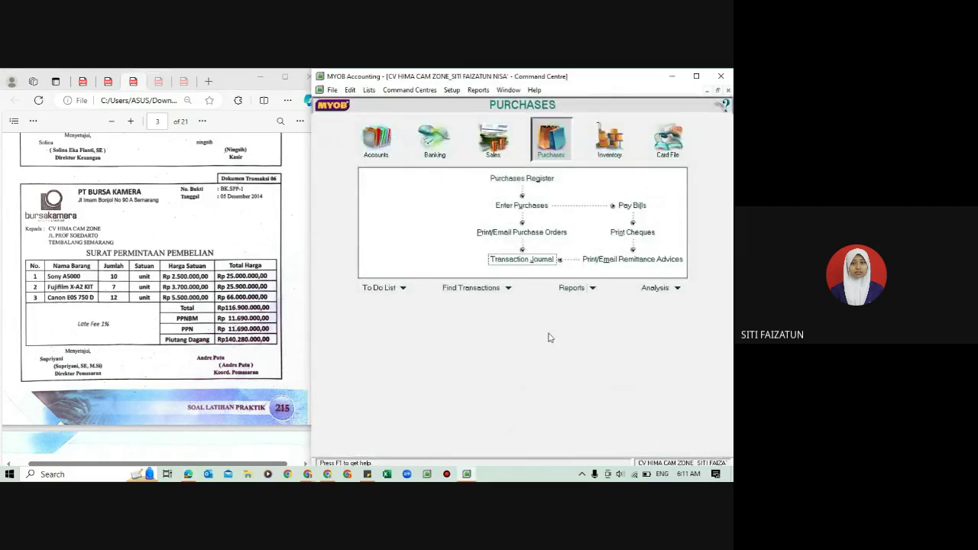
Look up the recorded PT BURSA KAMERA order among the Purchases Register's orders dated from 1/1/2000, and close the register
left_click(525, 178)
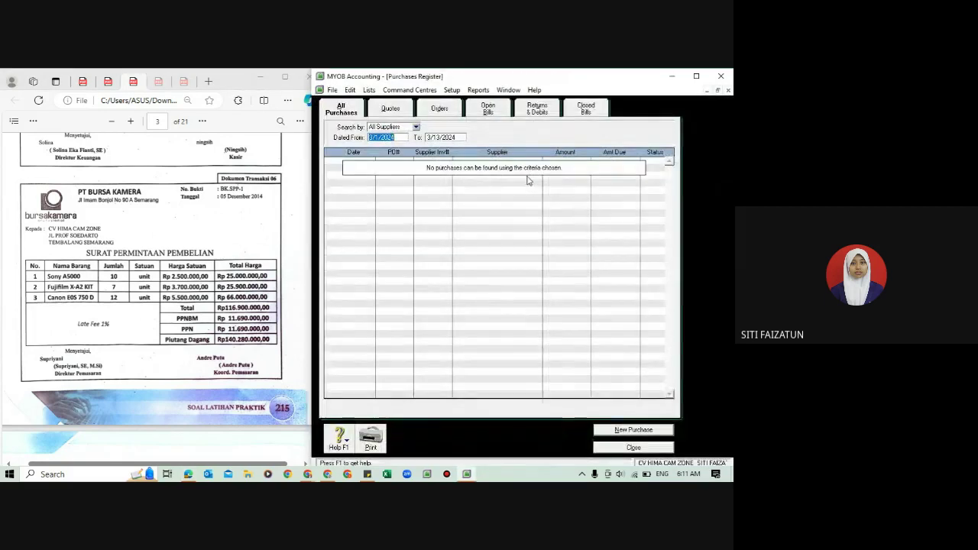
left_click(450, 111)
left_click(404, 136)
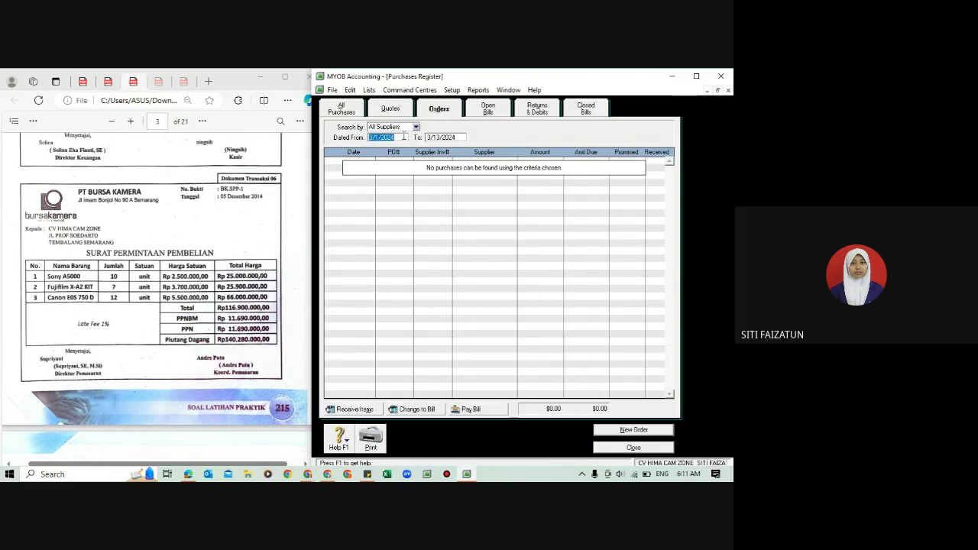
type("1")
key("Tab")
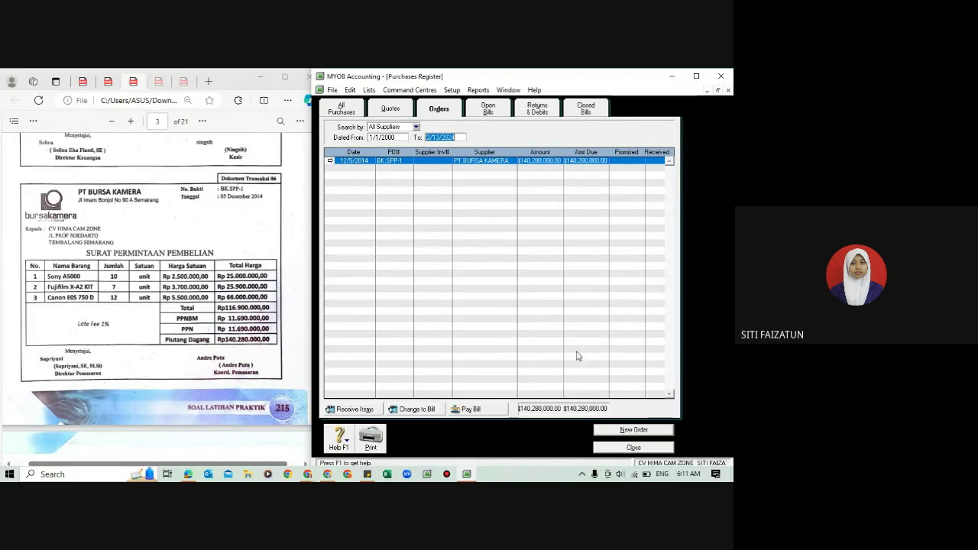
left_click(635, 449)
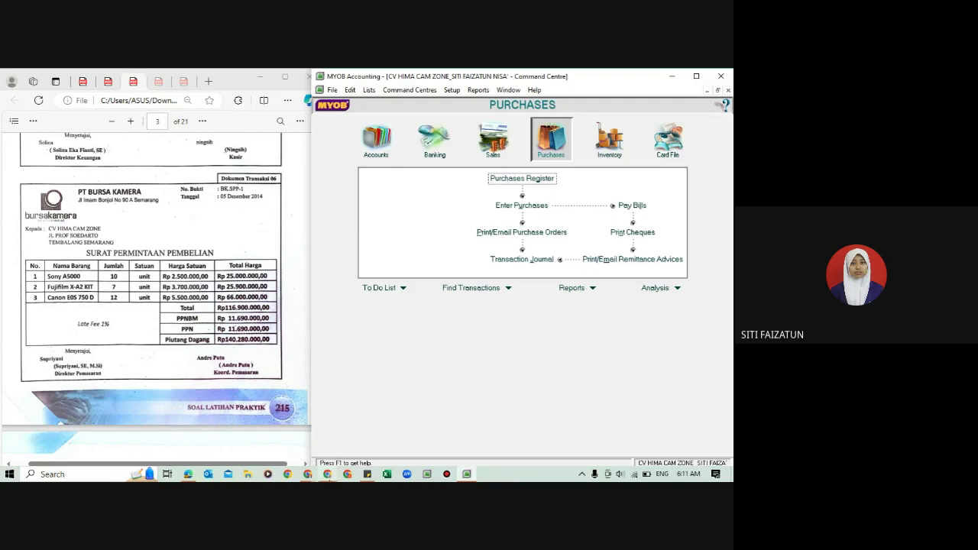
mouse_move(327, 474)
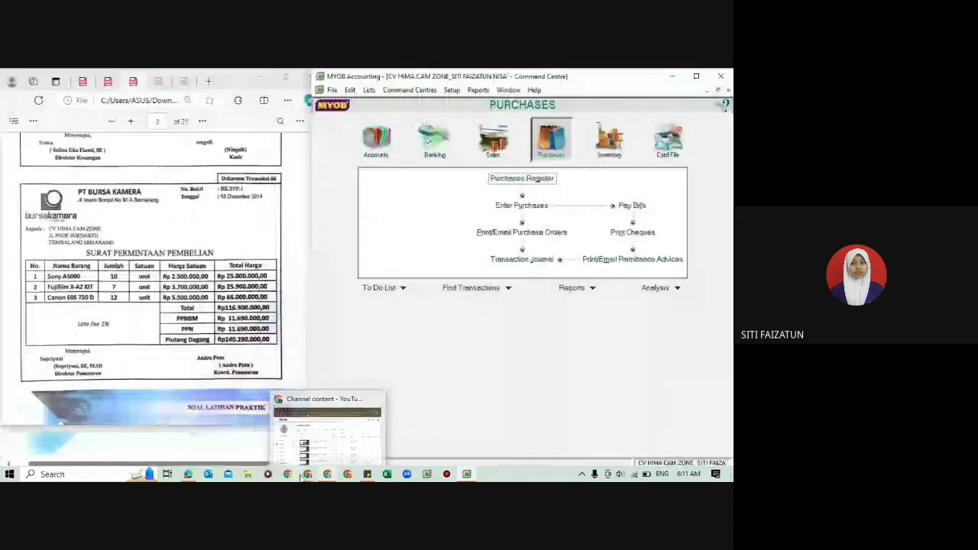
left_click(305, 473)
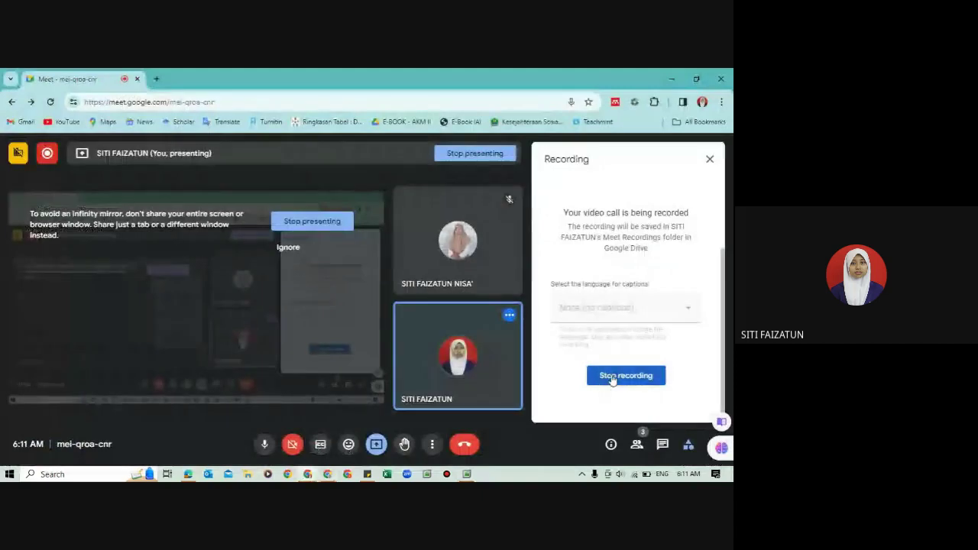